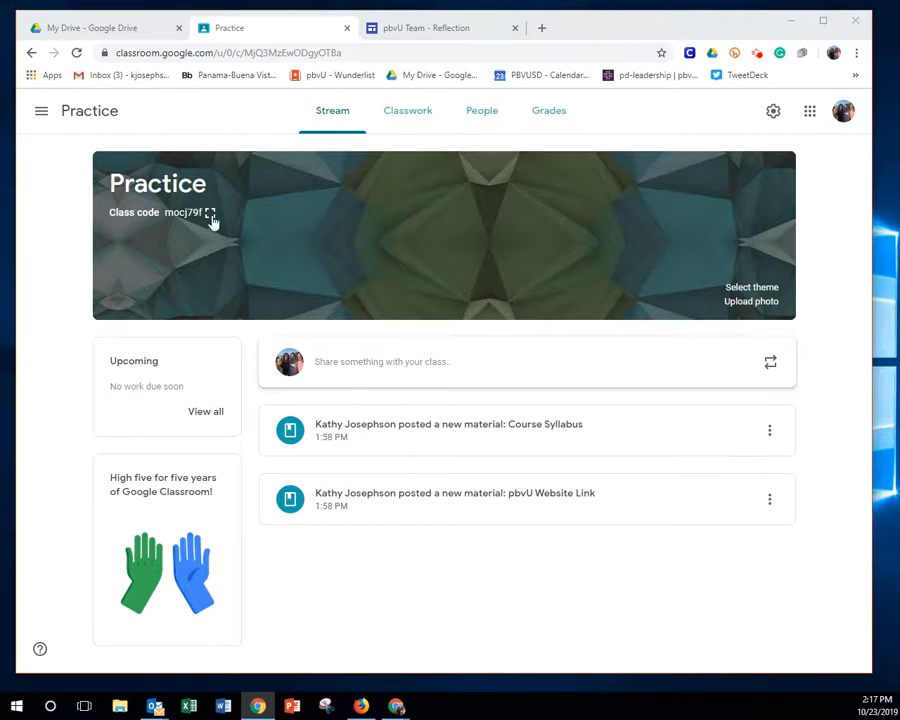
# Step: Review the pbvU Team site's home page and look through the folders in My Drive
pyautogui.click(416, 29)
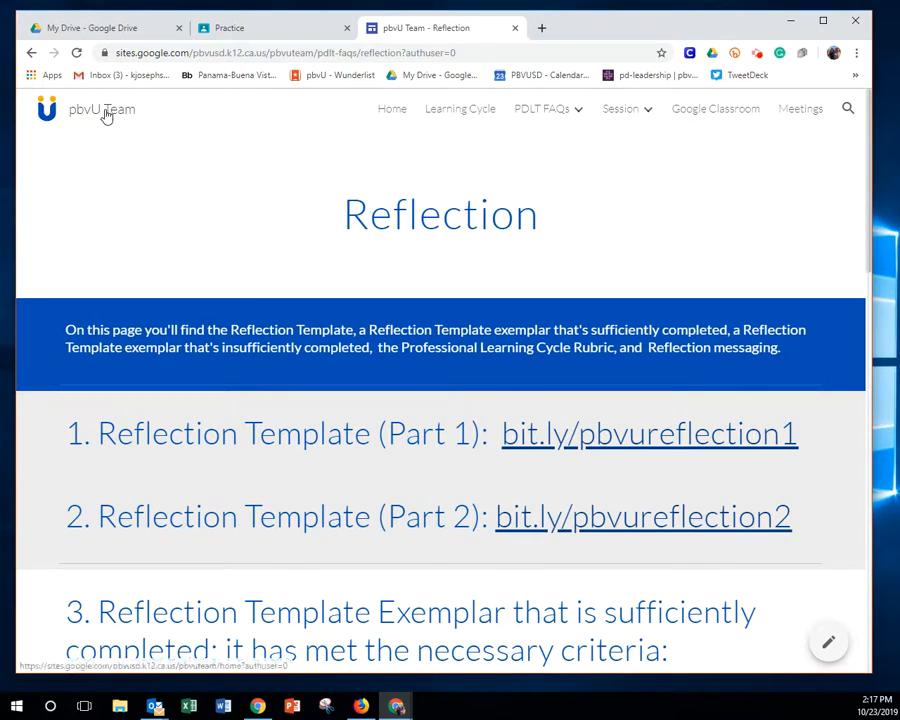
pyautogui.click(382, 117)
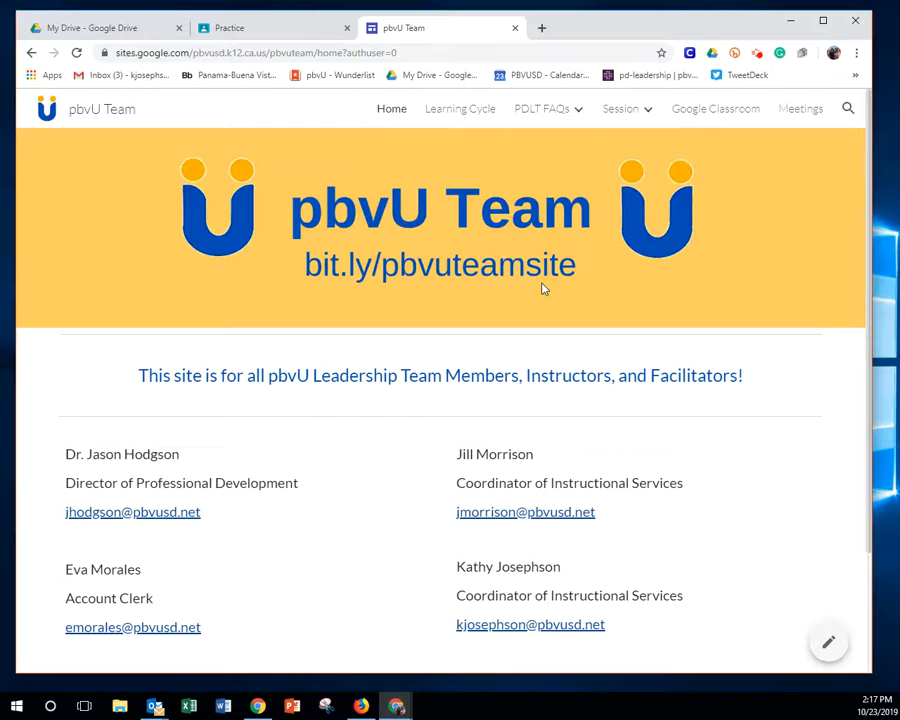
pyautogui.click(103, 37)
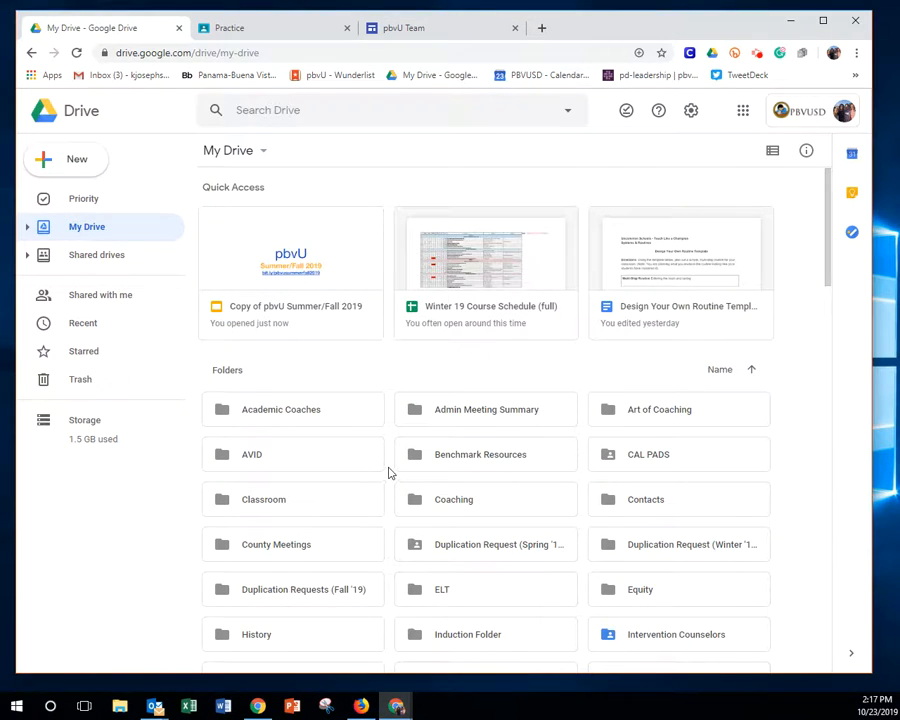
pyautogui.scroll(-1, 390, 474)
pyautogui.scroll(-2, 388, 473)
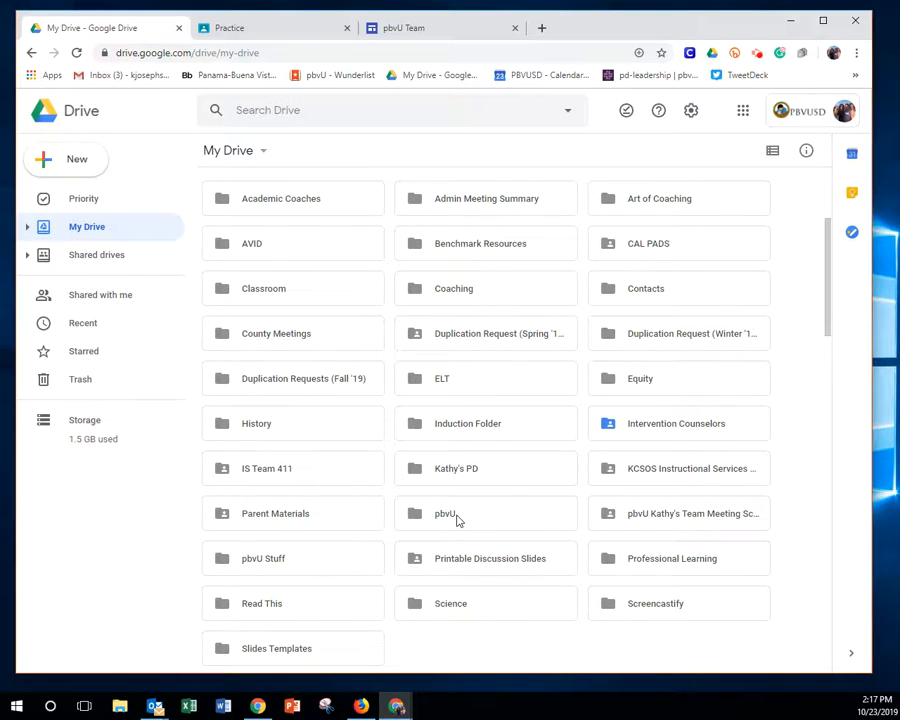
pyautogui.scroll(2, 455, 520)
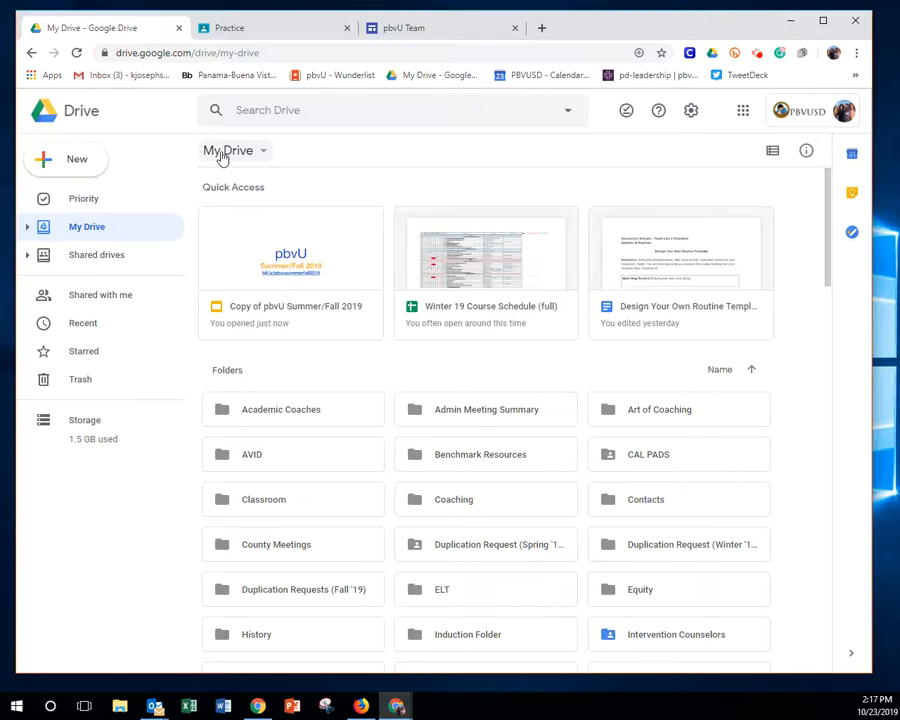
# Step: Look over the Practice class in Google Classroom, viewing its Stream, People and Classwork pages
pyautogui.click(265, 32)
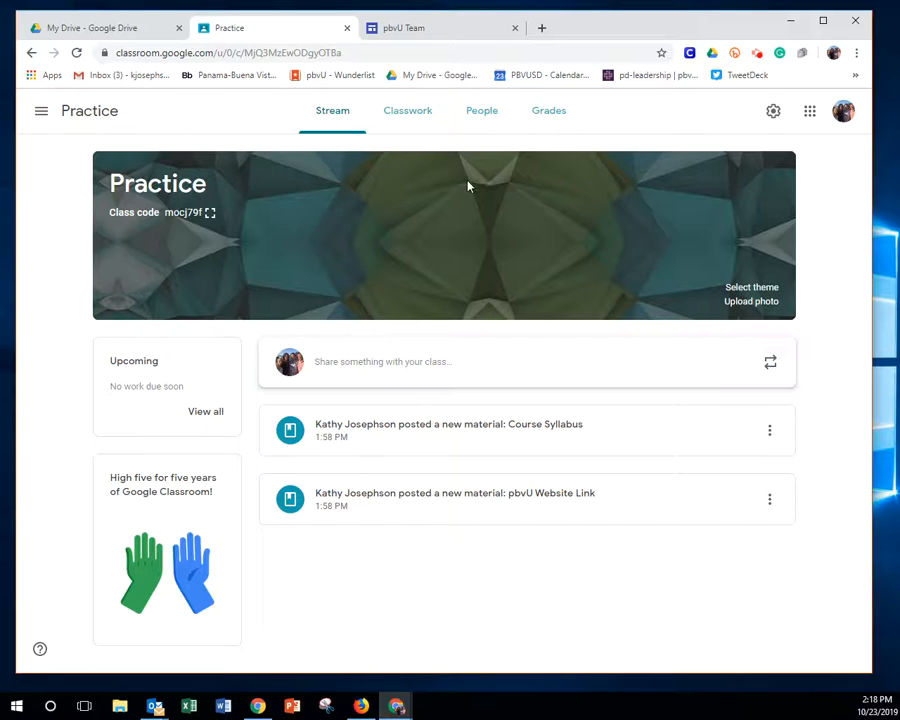
pyautogui.click(479, 114)
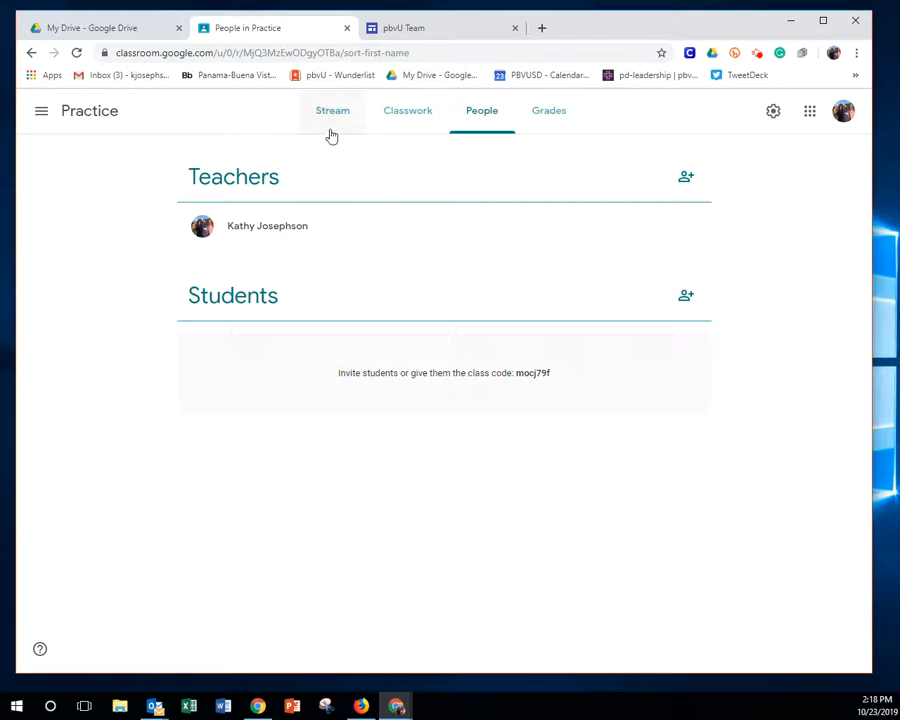
pyautogui.click(406, 117)
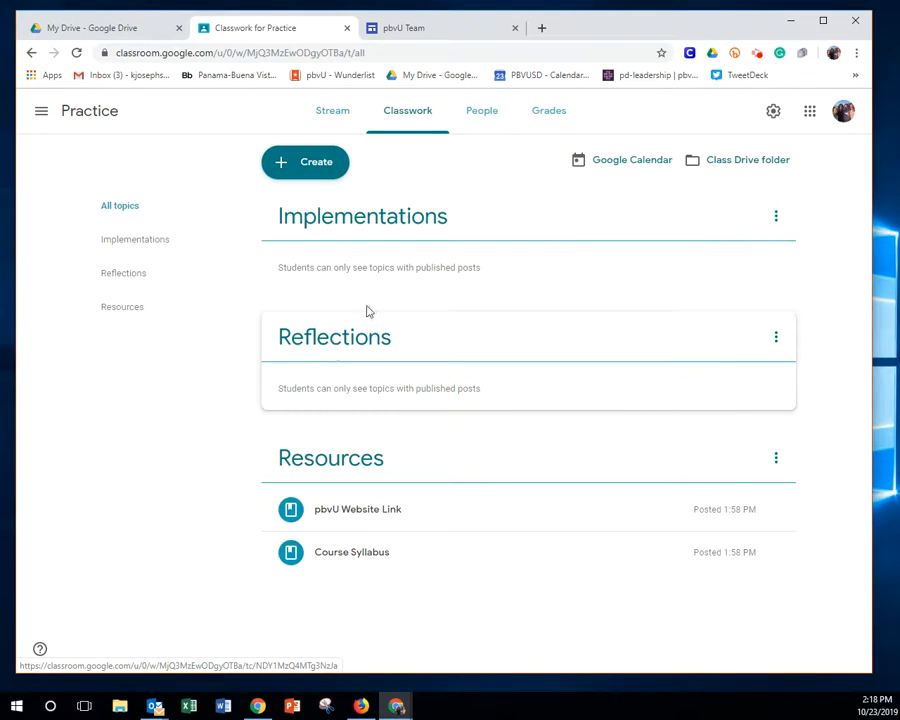
# Step: Open the Reflection Template (Part 1) document from the pbvU Team site's Reflection page and accept the signed-in account
pyautogui.click(408, 30)
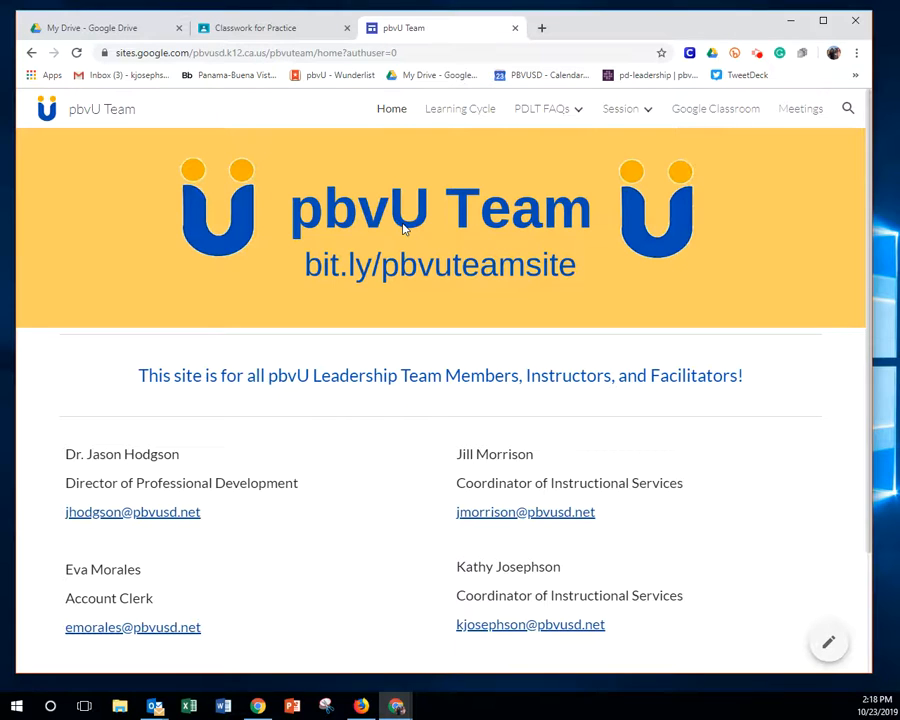
pyautogui.moveTo(548, 117)
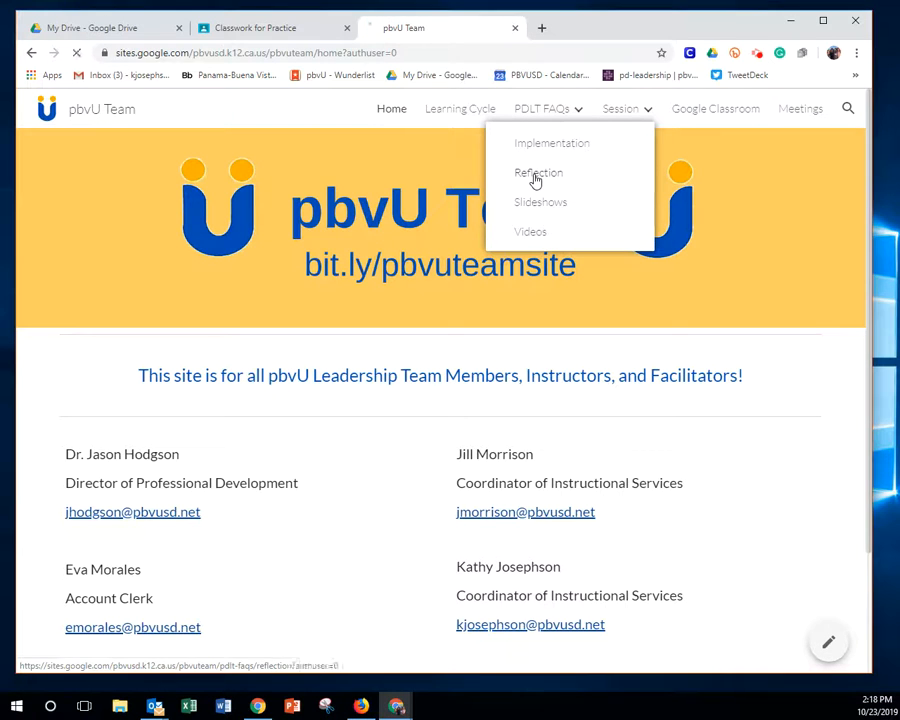
pyautogui.click(536, 178)
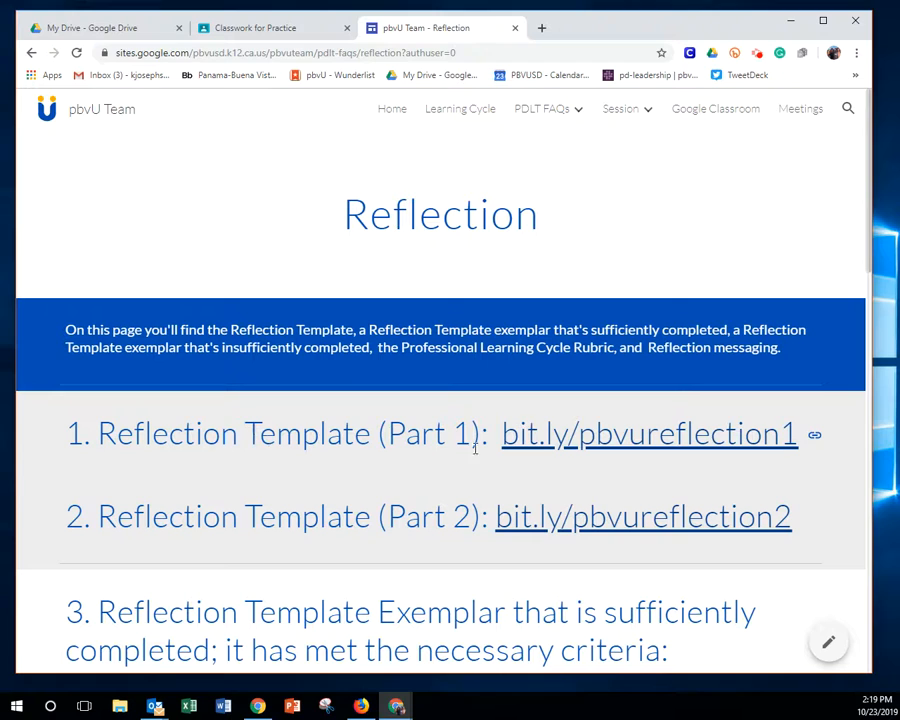
pyautogui.click(595, 445)
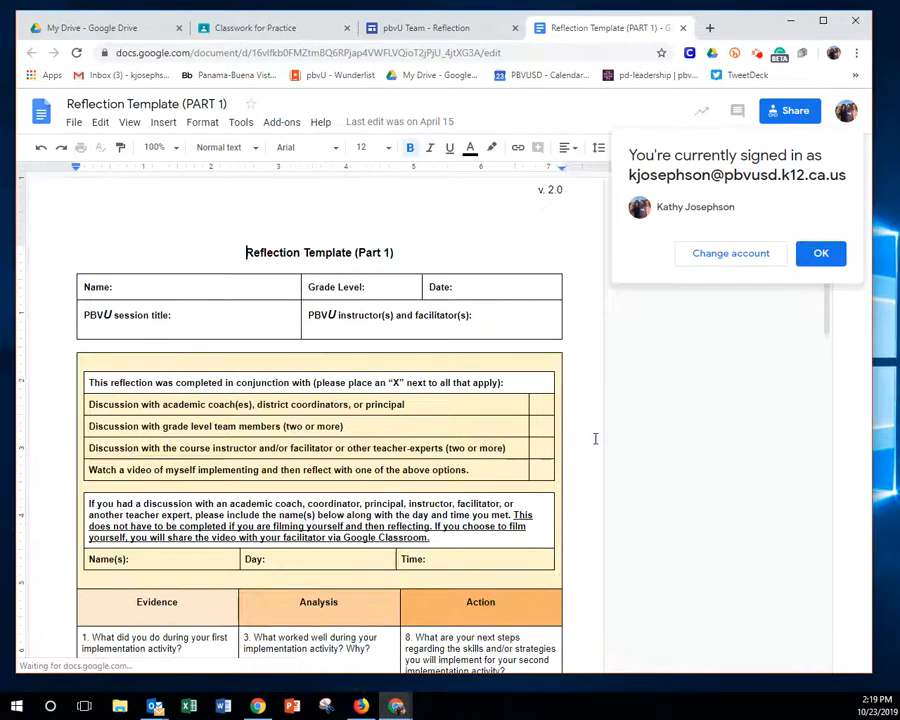
pyautogui.click(818, 256)
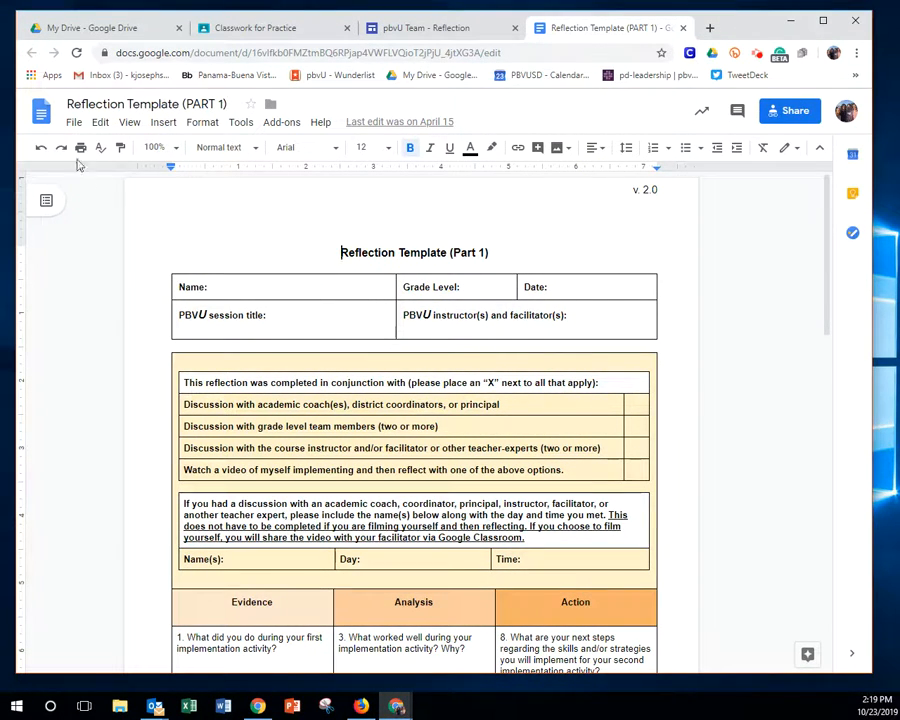
# Step: Start making a copy of the Reflection Template (Part 1) document and browse its destination folder up to My Drive
pyautogui.click(74, 122)
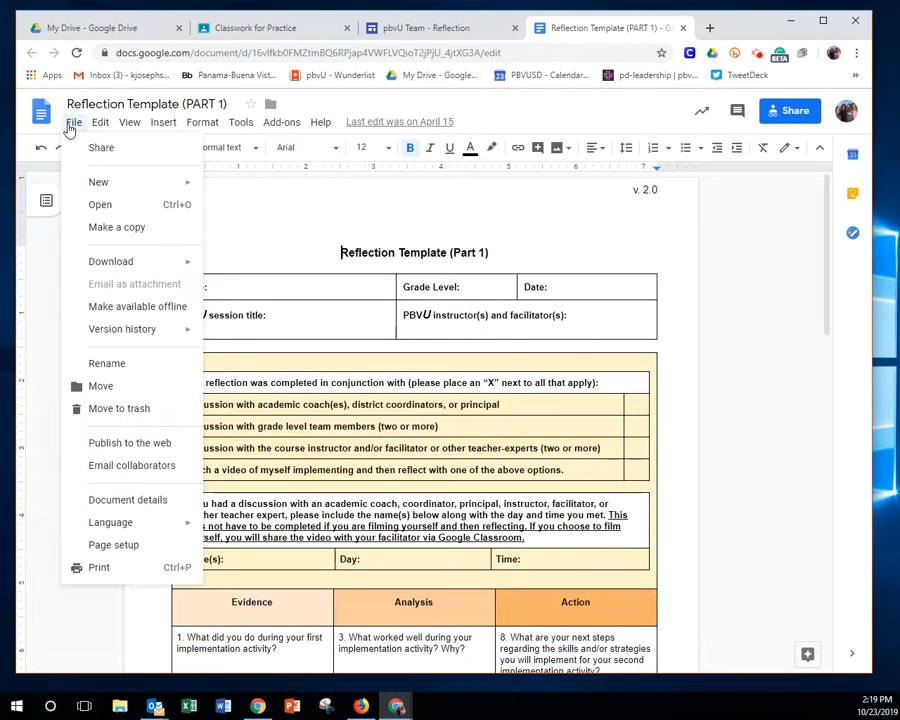
pyautogui.click(96, 230)
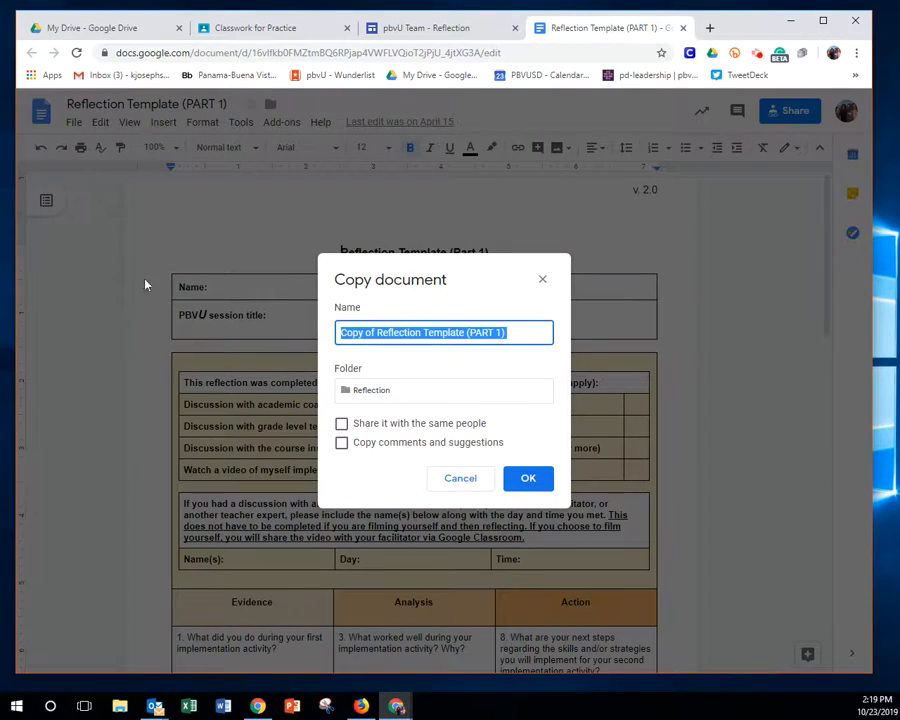
pyautogui.click(360, 395)
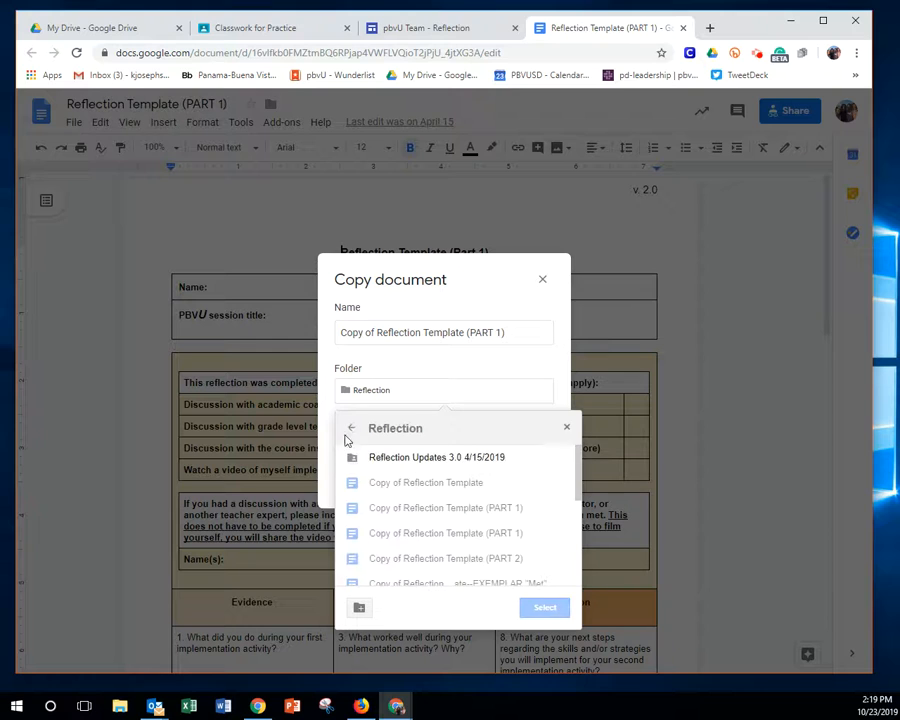
pyautogui.click(349, 431)
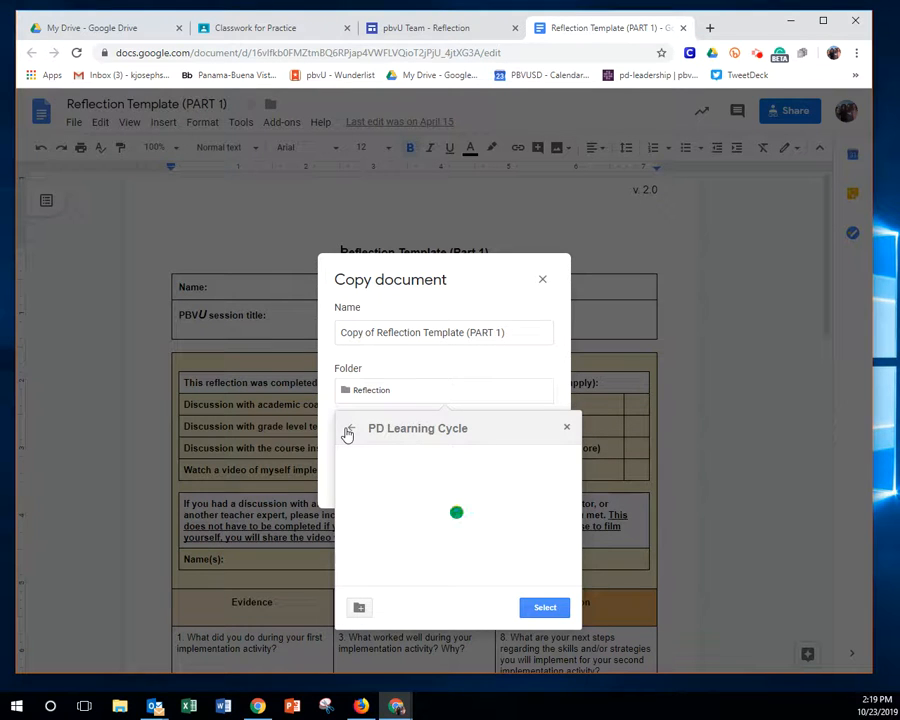
pyautogui.click(349, 431)
pyautogui.click(349, 431)
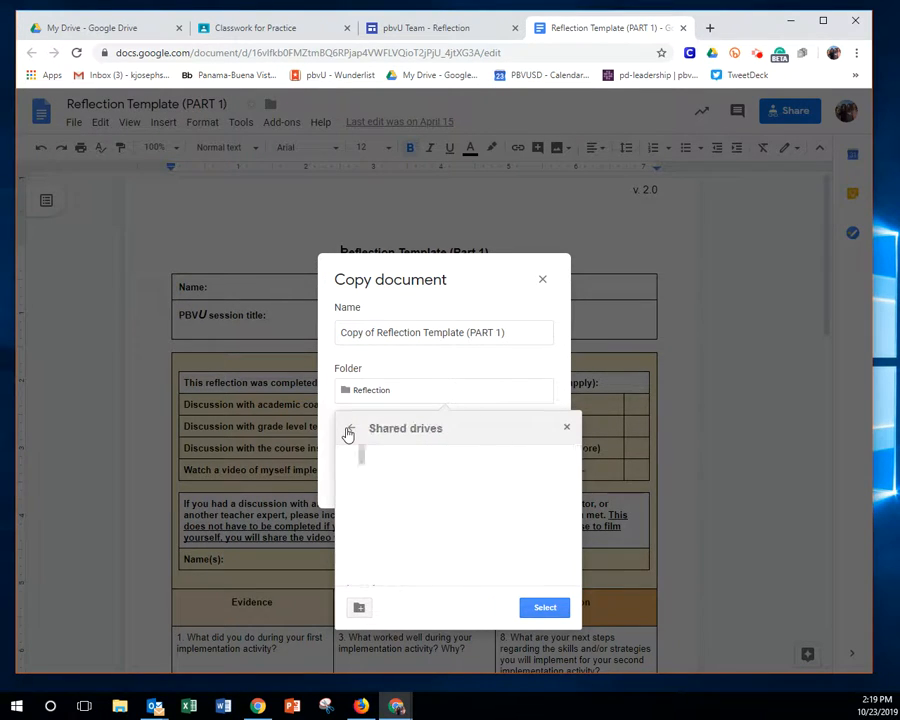
pyautogui.click(349, 431)
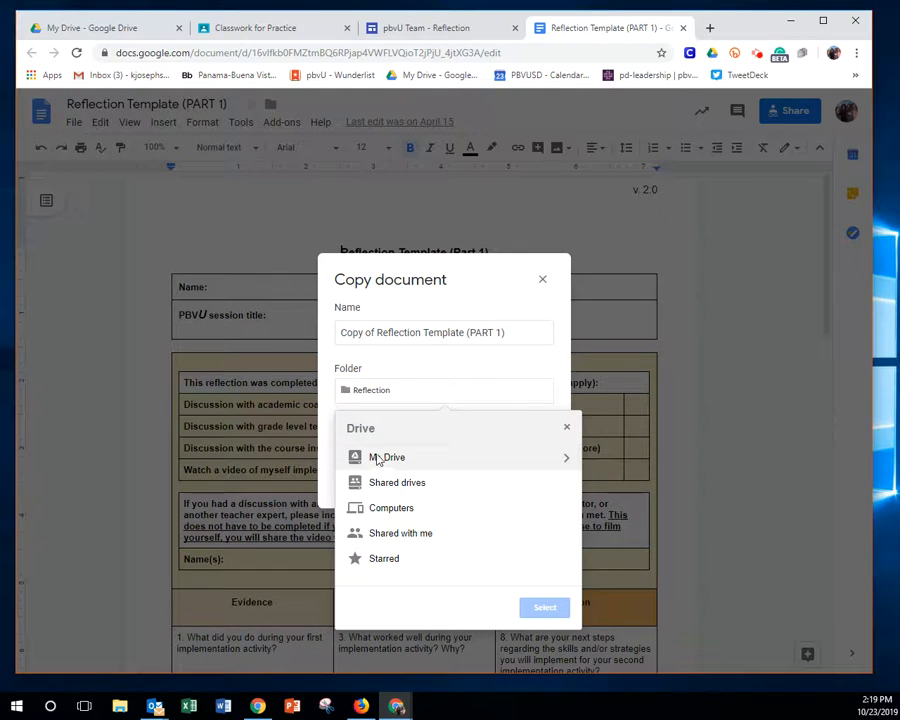
pyautogui.click(377, 459)
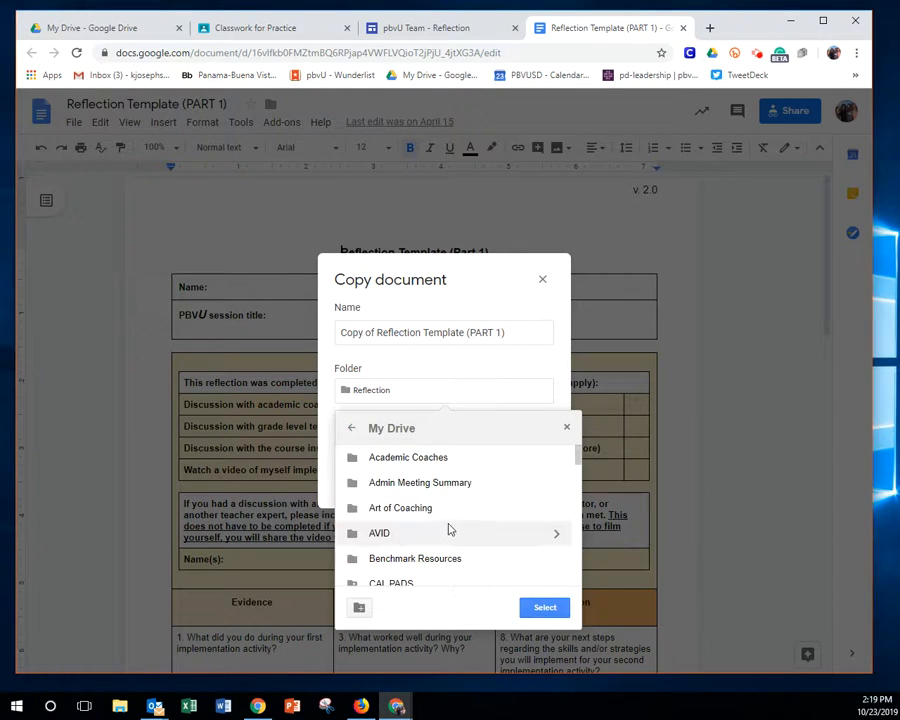
# Step: Select the pbvU folder as the destination and create the document copy under its default name
pyautogui.scroll(-3, 448, 527)
pyautogui.scroll(-5, 448, 527)
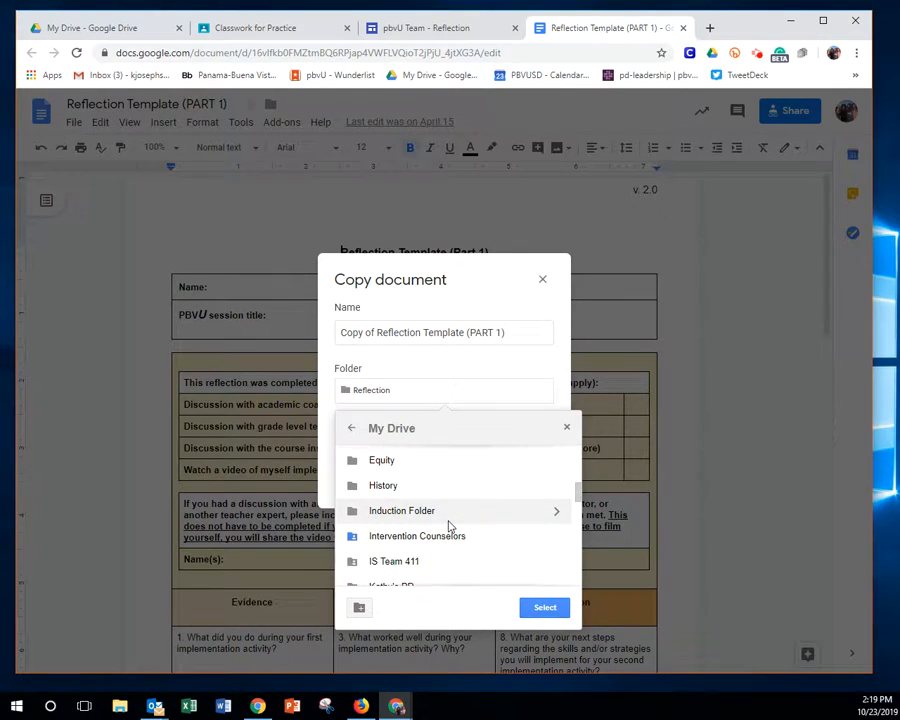
pyautogui.scroll(-3, 448, 527)
pyautogui.click(381, 524)
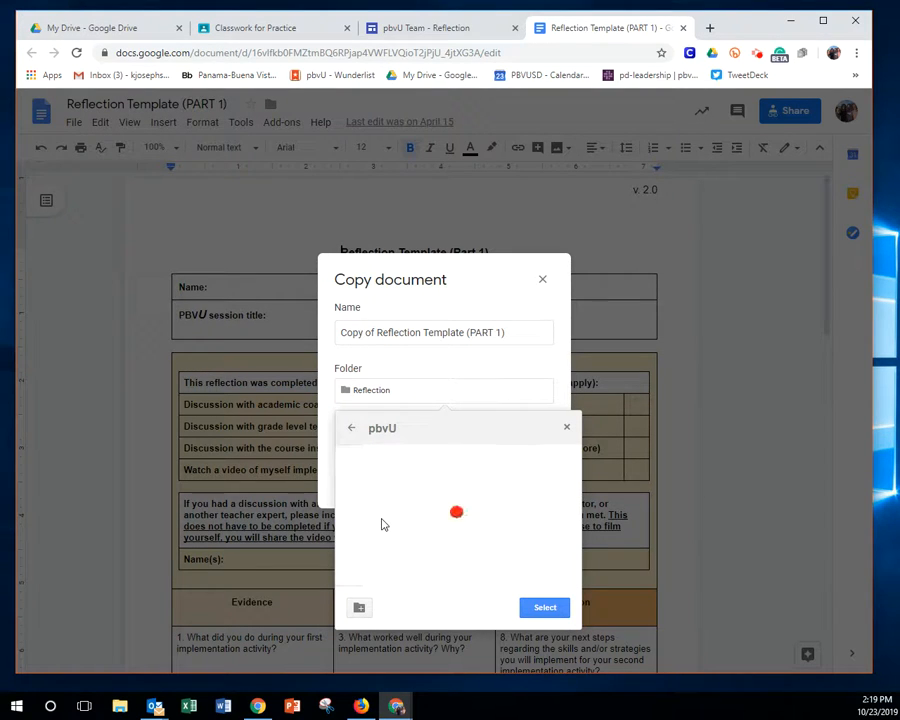
pyautogui.click(542, 607)
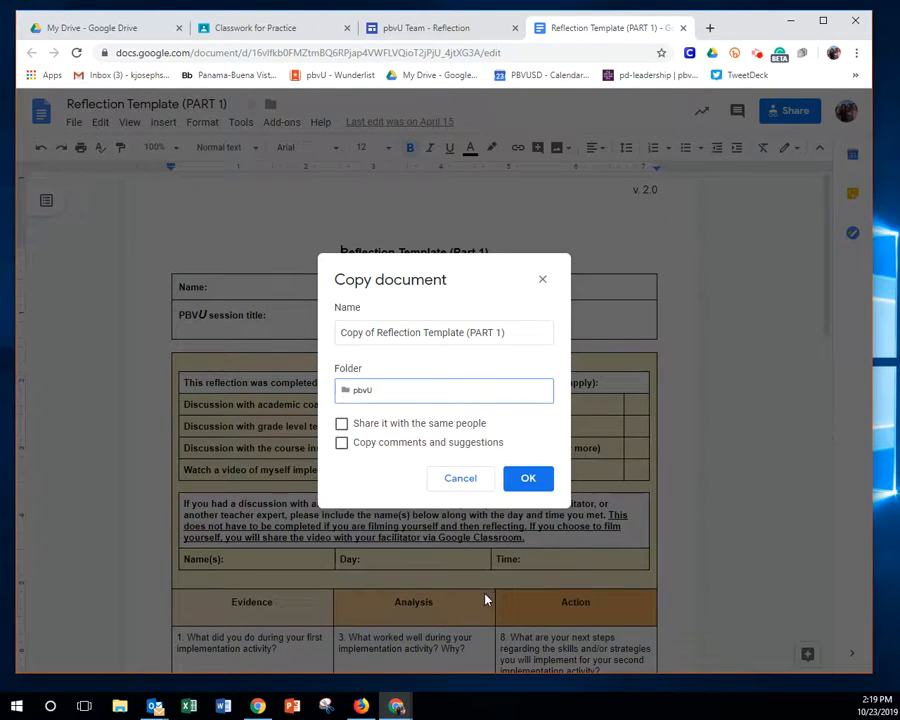
pyautogui.click(524, 481)
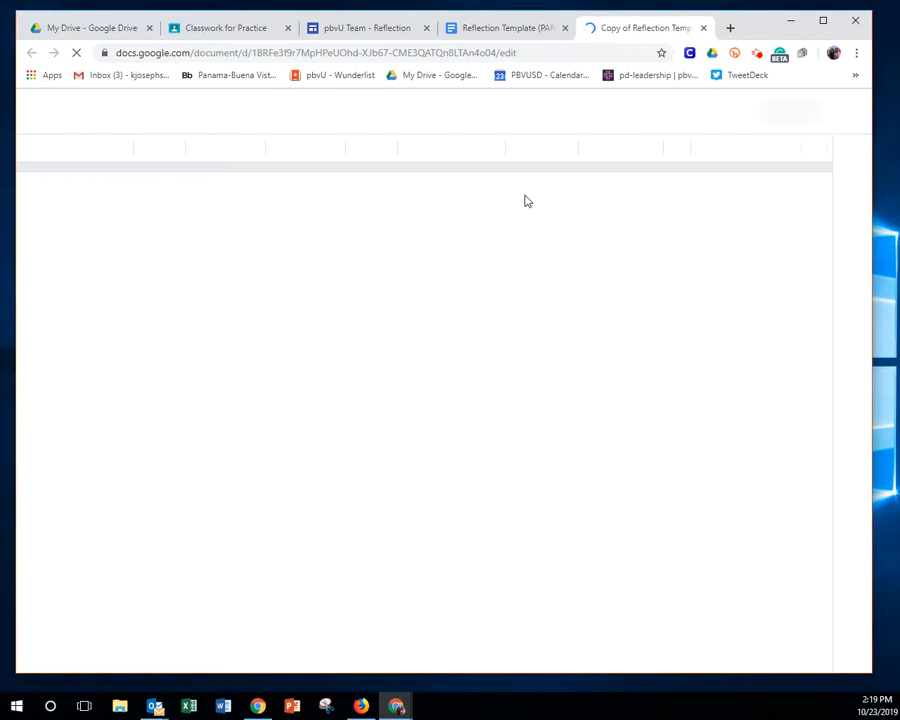
# Step: Switch to the Practice class in Google Classroom and create a new assignment titled "Reflection #1"
pyautogui.click(367, 28)
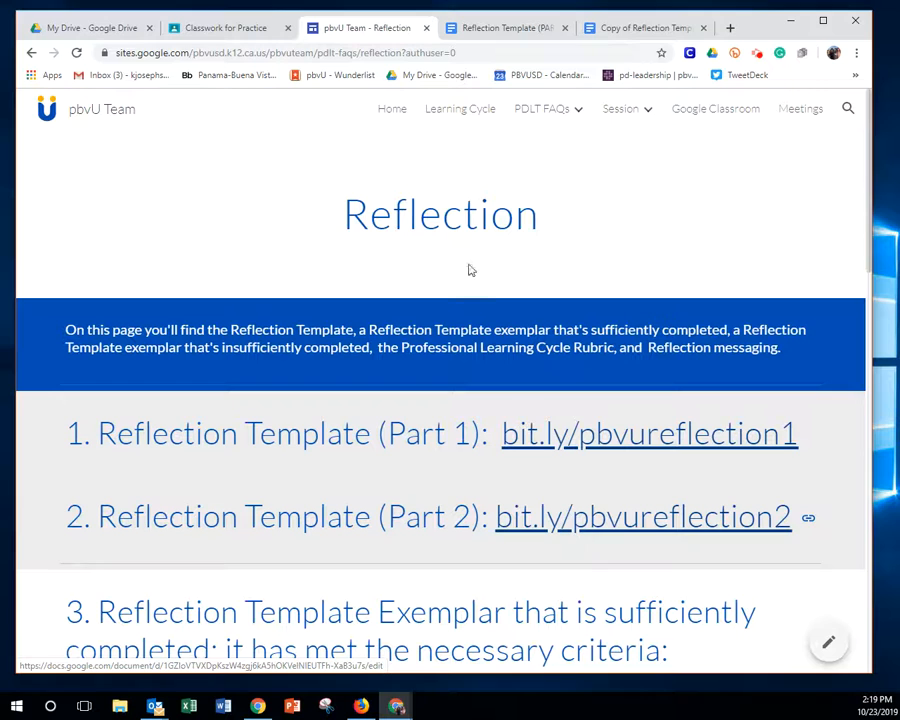
pyautogui.click(236, 29)
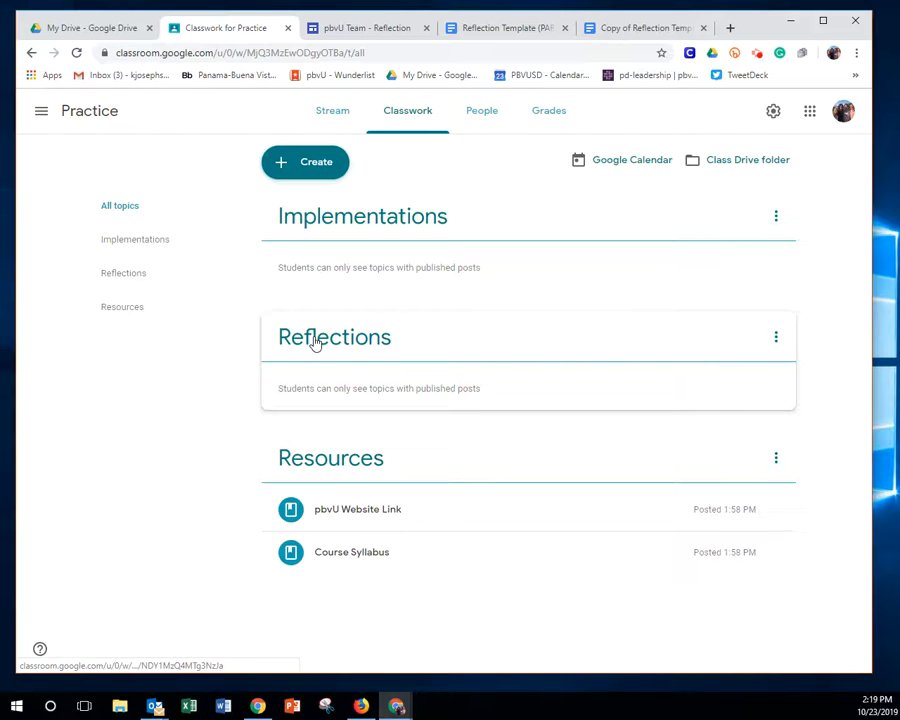
pyautogui.click(312, 168)
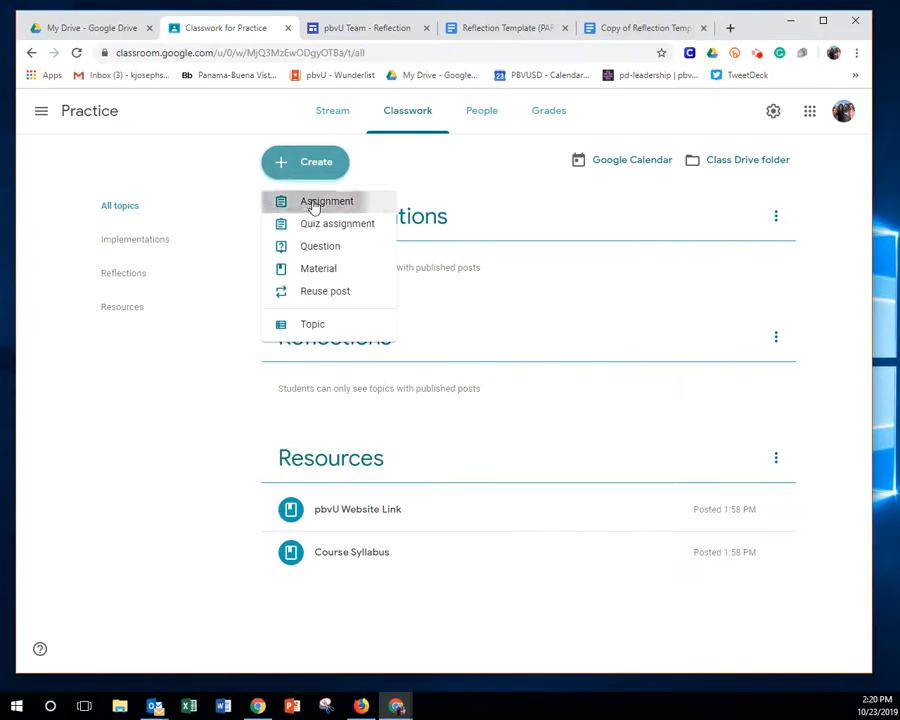
pyautogui.click(314, 204)
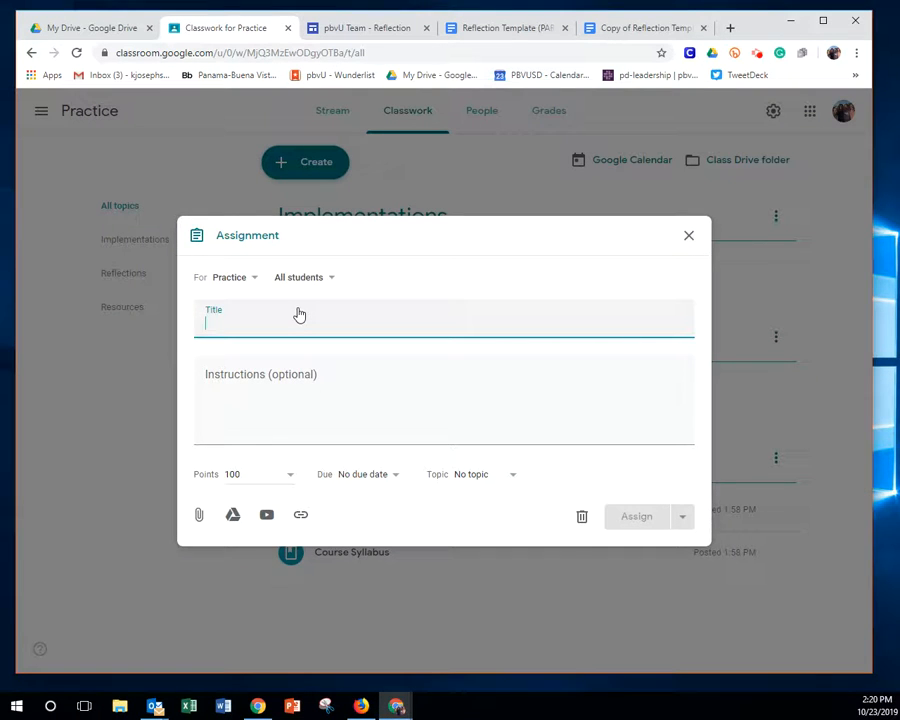
pyautogui.write('Ref')
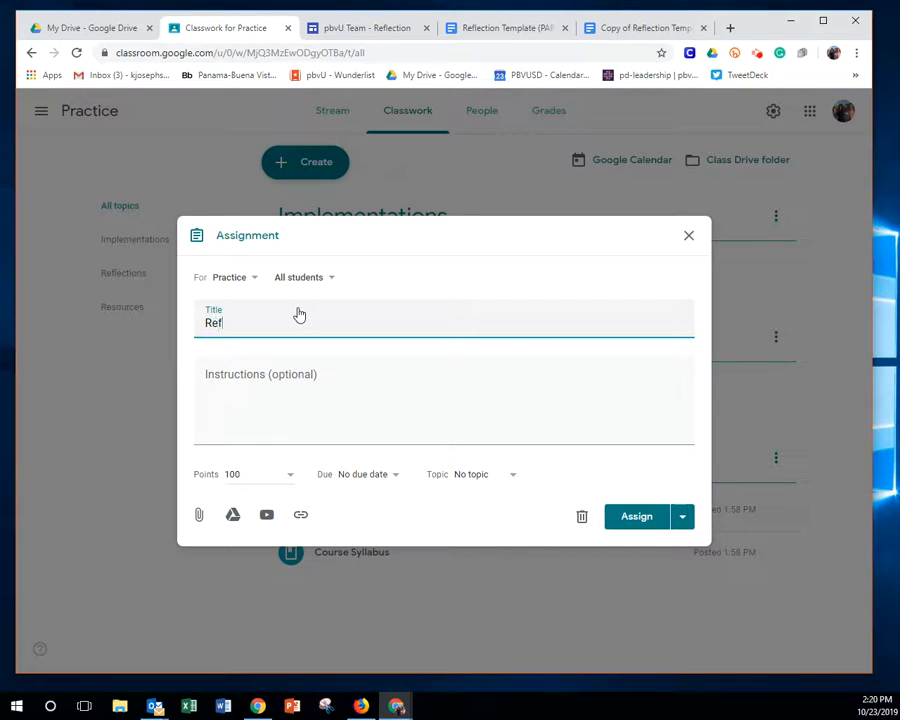
pyautogui.write('lection #1')
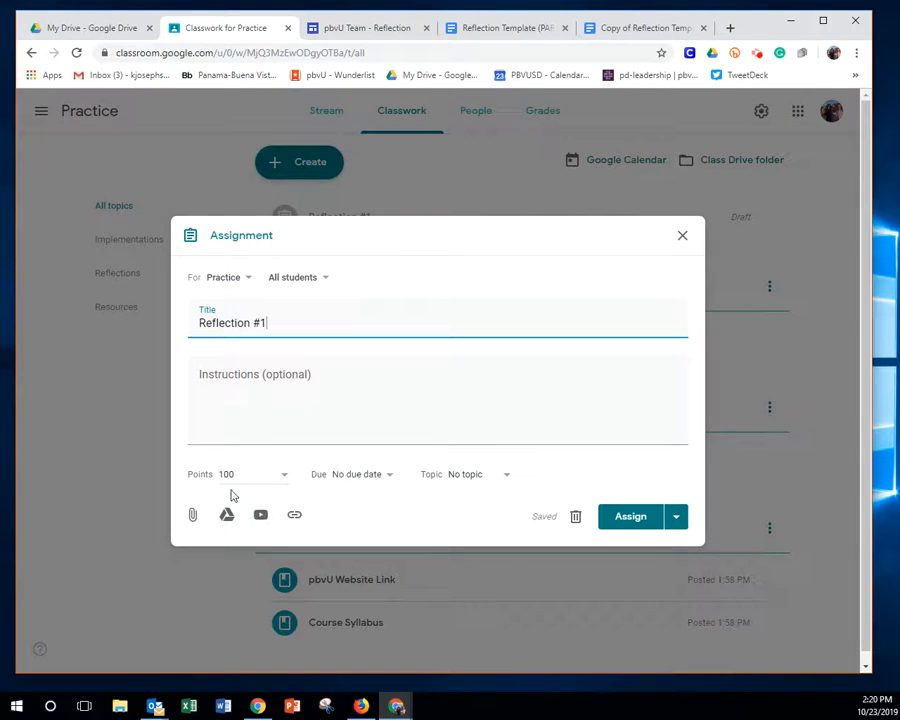
# Step: Set the assignment's due date to Jan 24, 2020
pyautogui.click(382, 478)
pyautogui.click(366, 518)
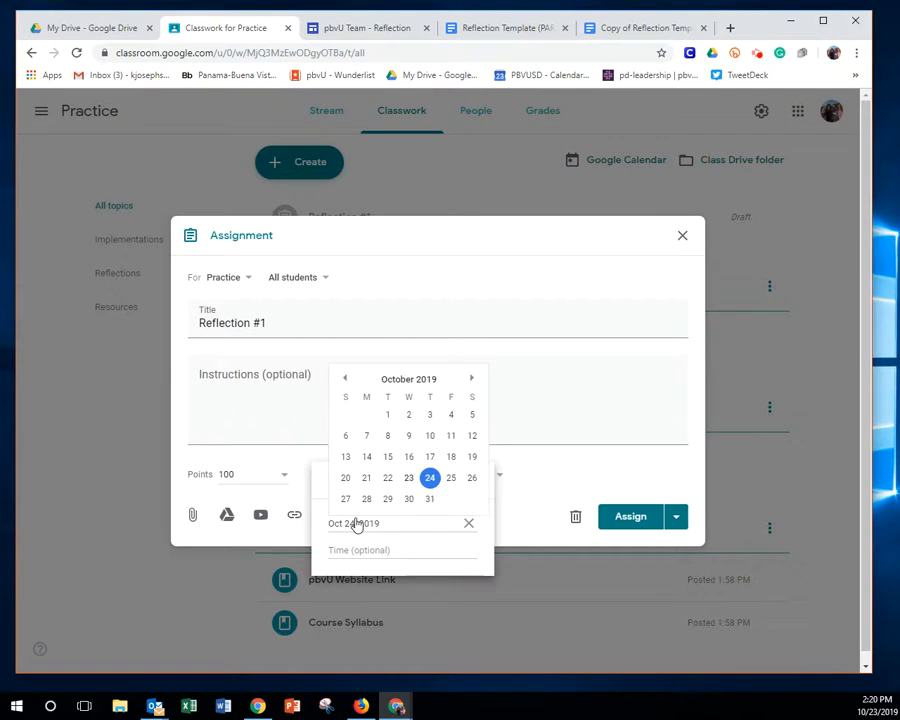
pyautogui.click(474, 384)
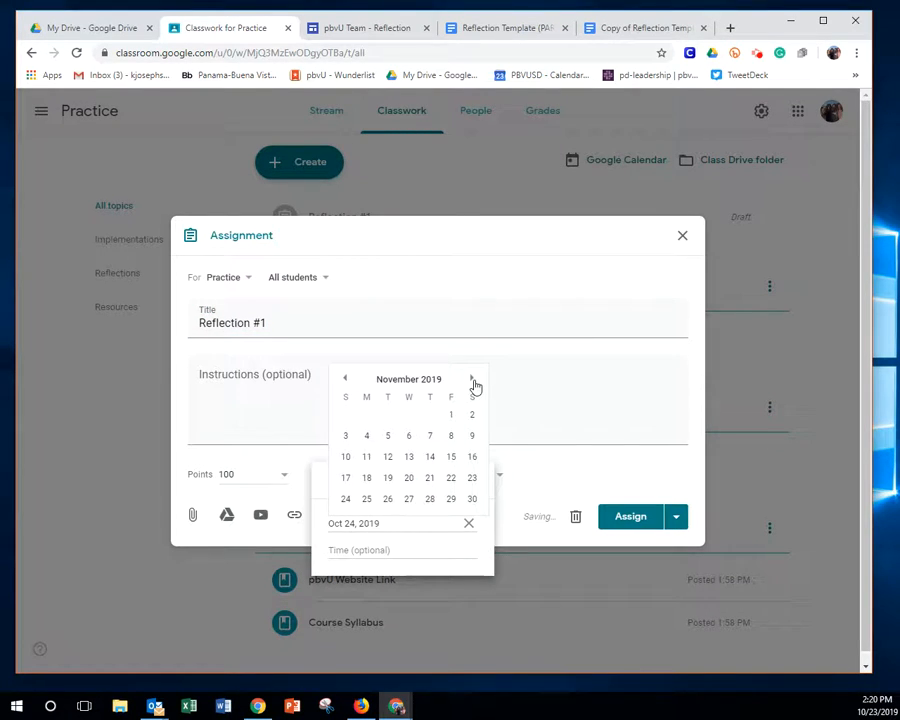
pyautogui.click(474, 384)
pyautogui.click(474, 384)
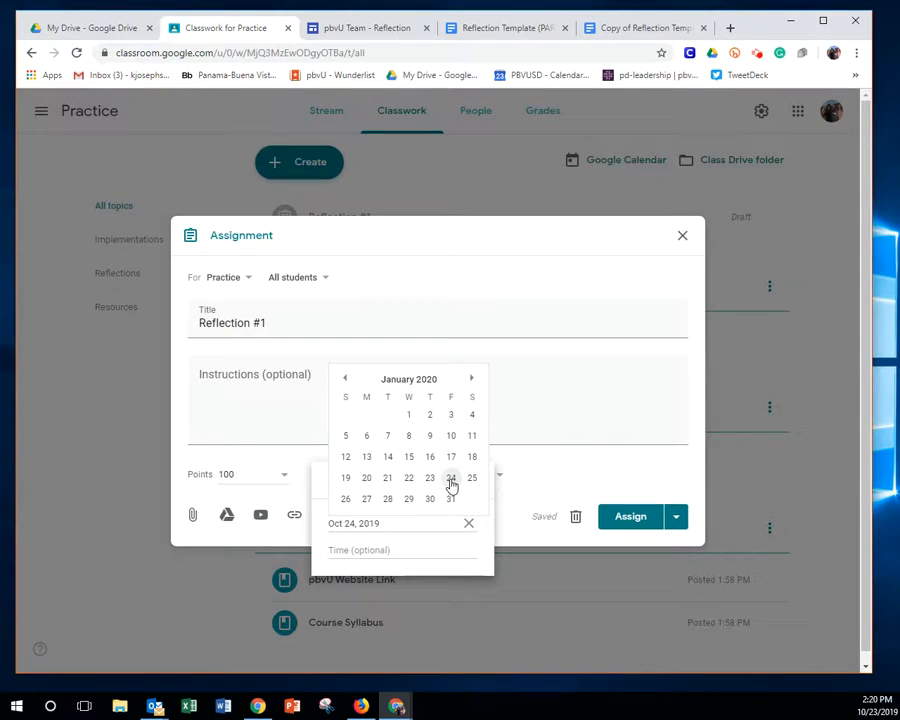
pyautogui.click(451, 480)
pyautogui.click(449, 419)
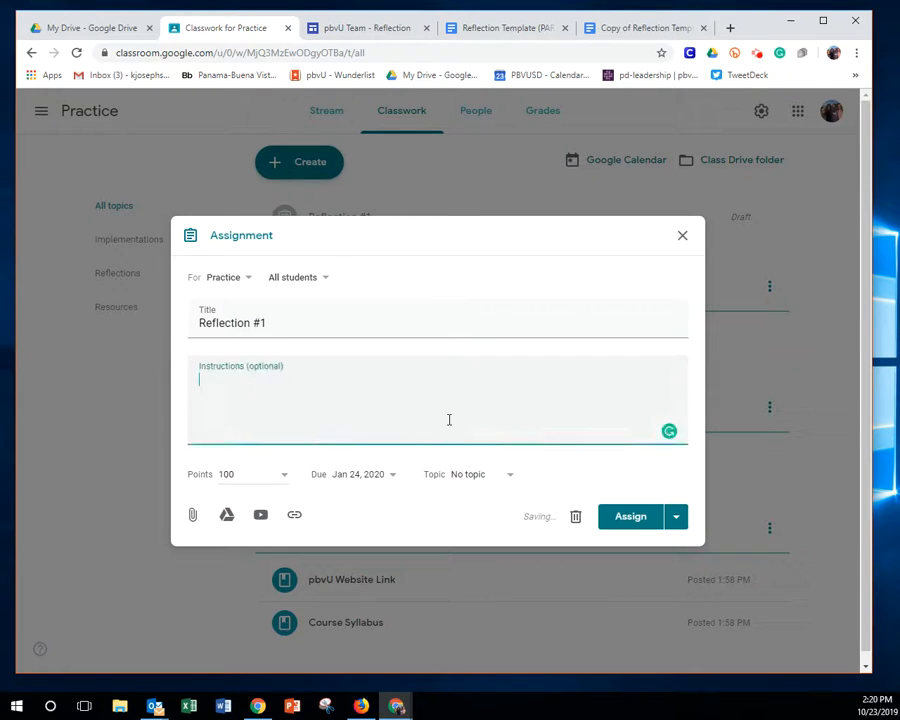
# Step: File the assignment under the Reflections topic and attach Copy of Reflection Template (PART 1) from the pbvU folder in My Drive
pyautogui.click(468, 476)
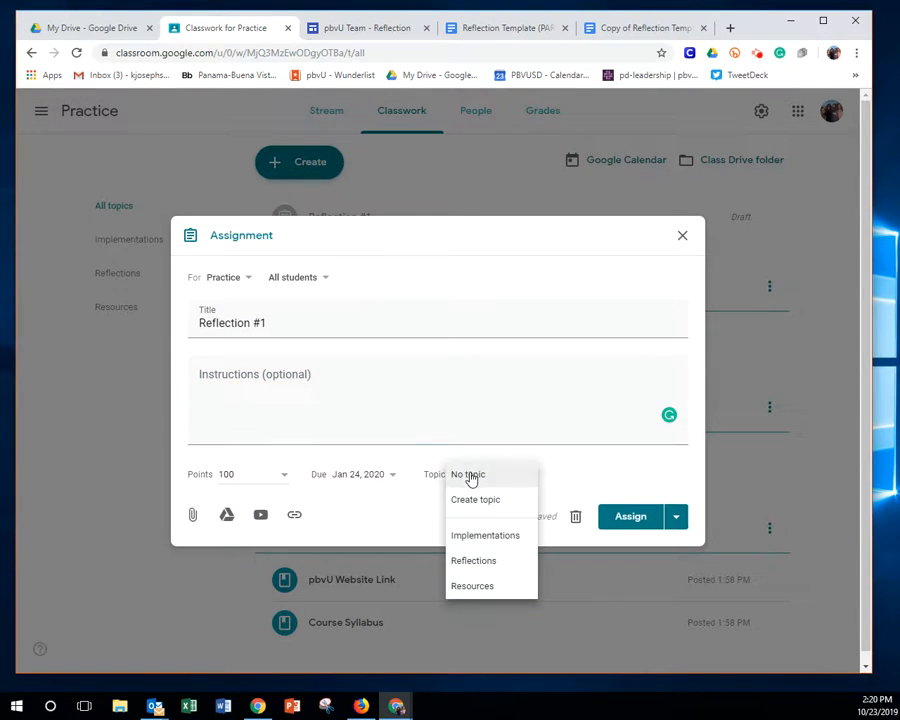
pyautogui.click(473, 562)
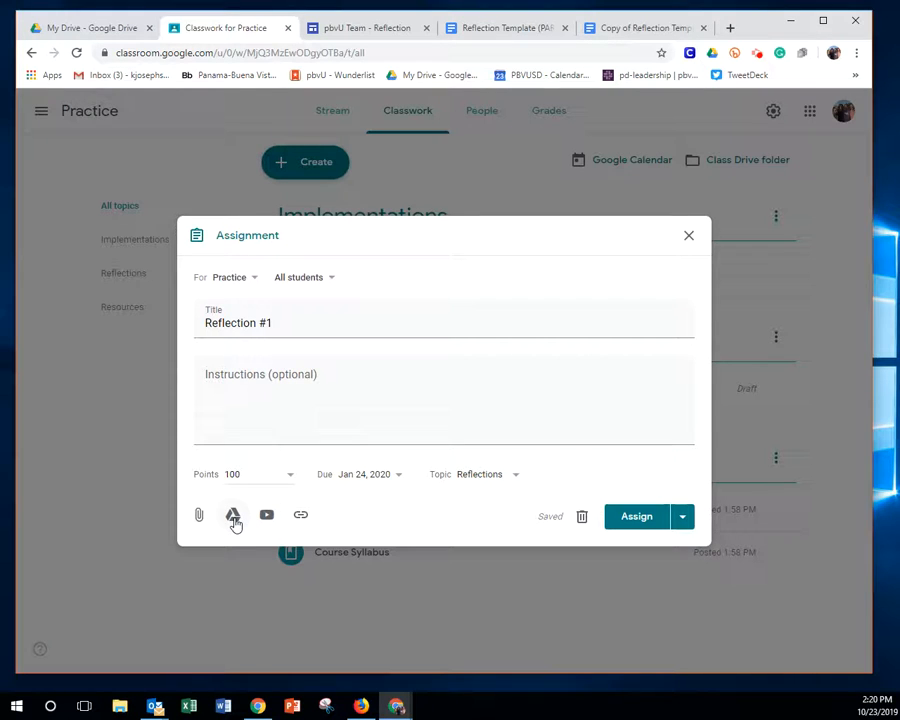
pyautogui.click(233, 516)
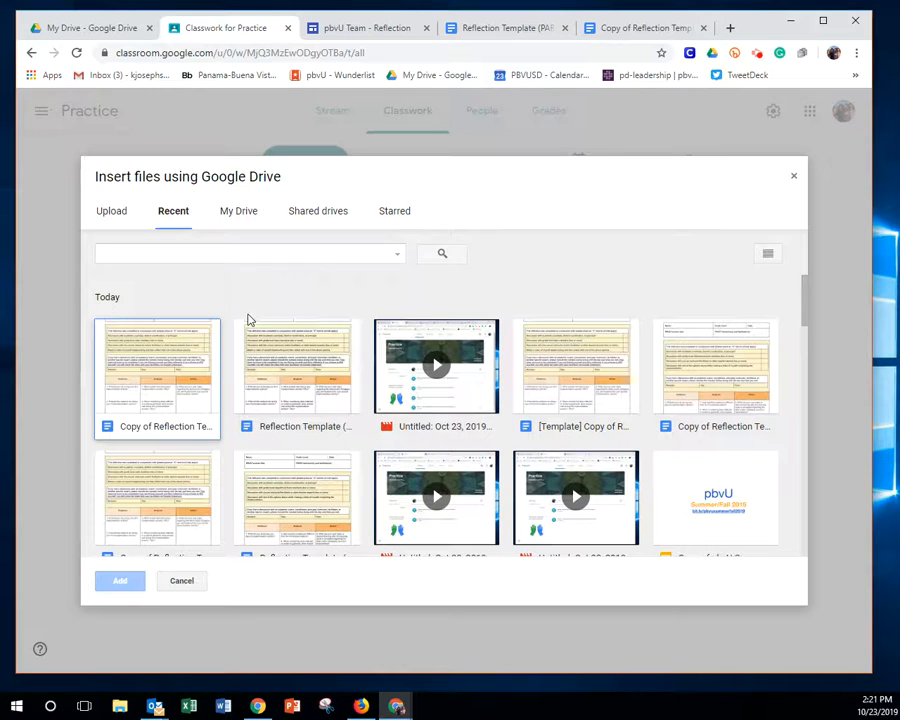
pyautogui.click(236, 211)
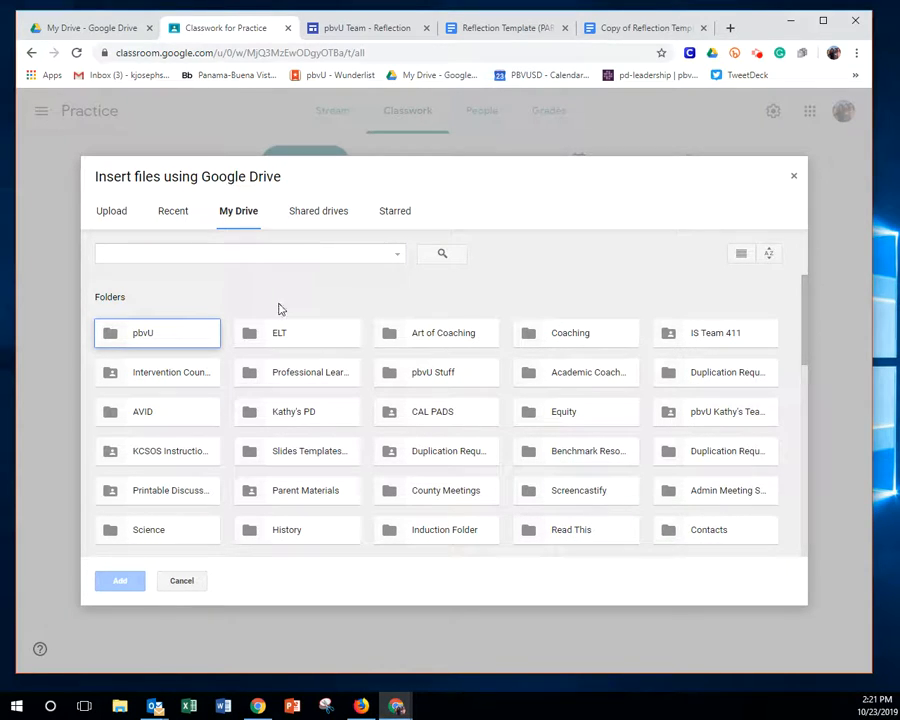
pyautogui.doubleClick(195, 343)
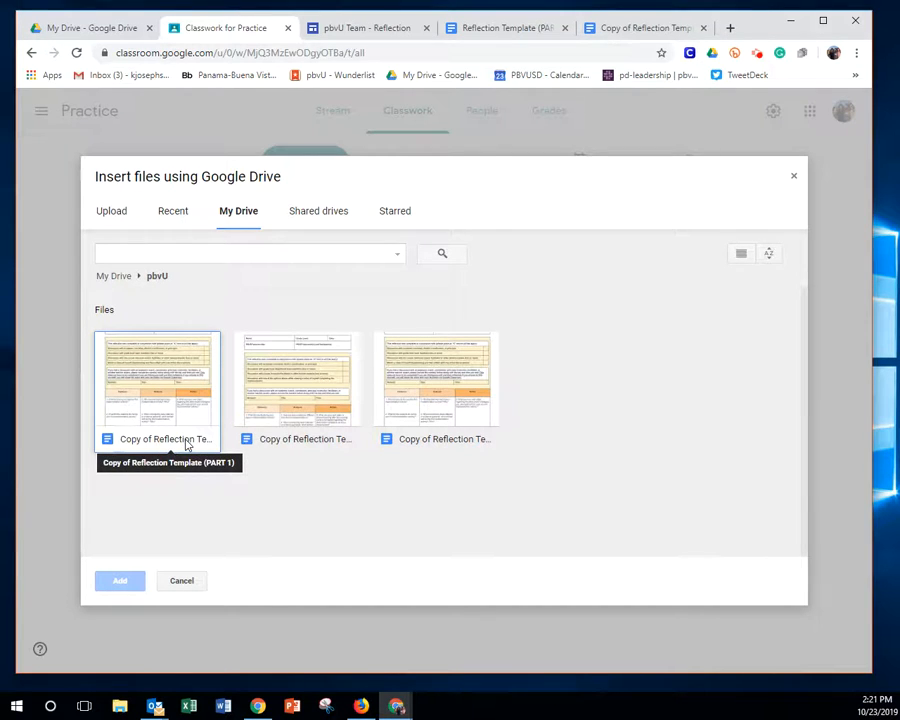
pyautogui.doubleClick(186, 392)
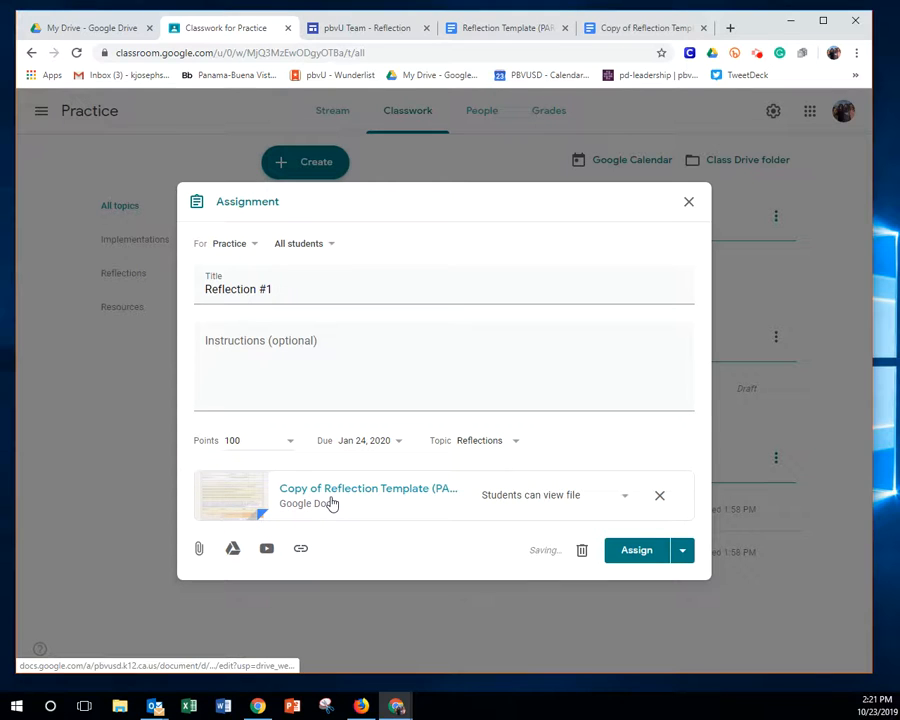
# Step: Set the attached template to make a copy for each student and assign Reflection #1 to the class
pyautogui.click(625, 500)
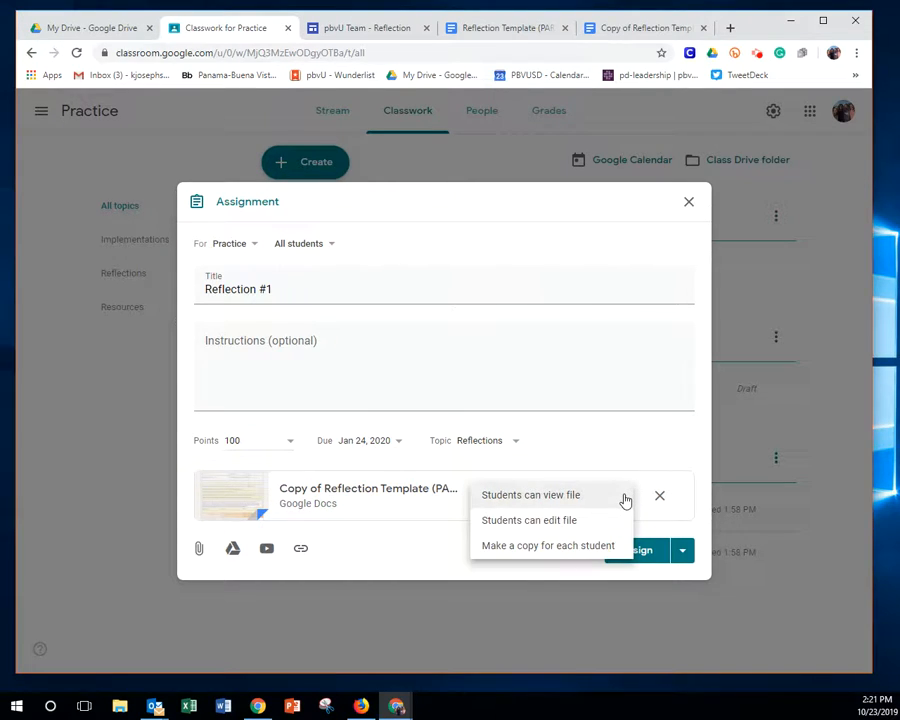
pyautogui.click(516, 546)
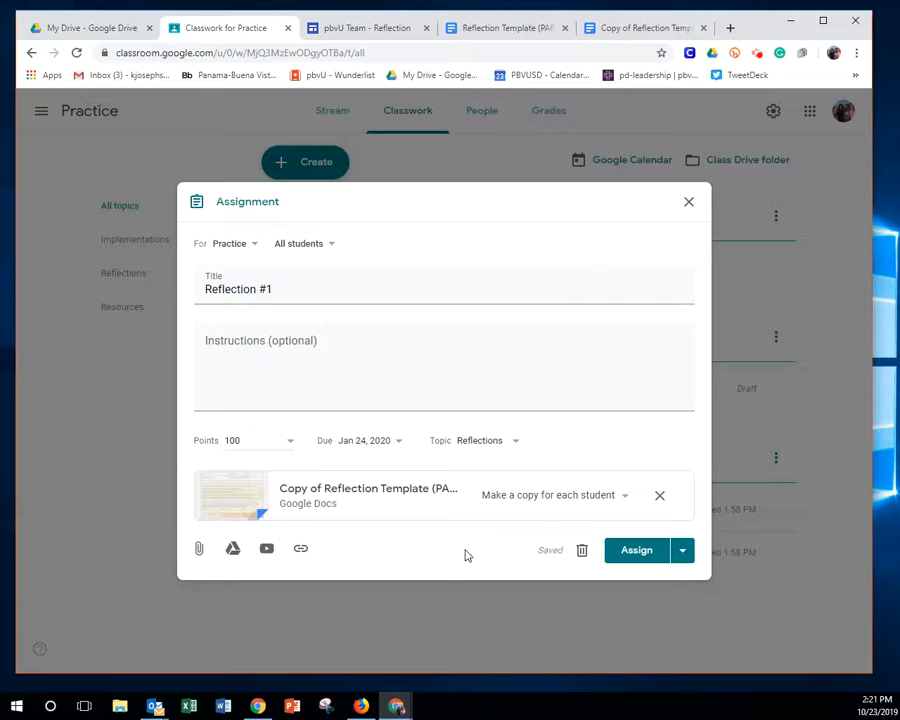
pyautogui.click(630, 552)
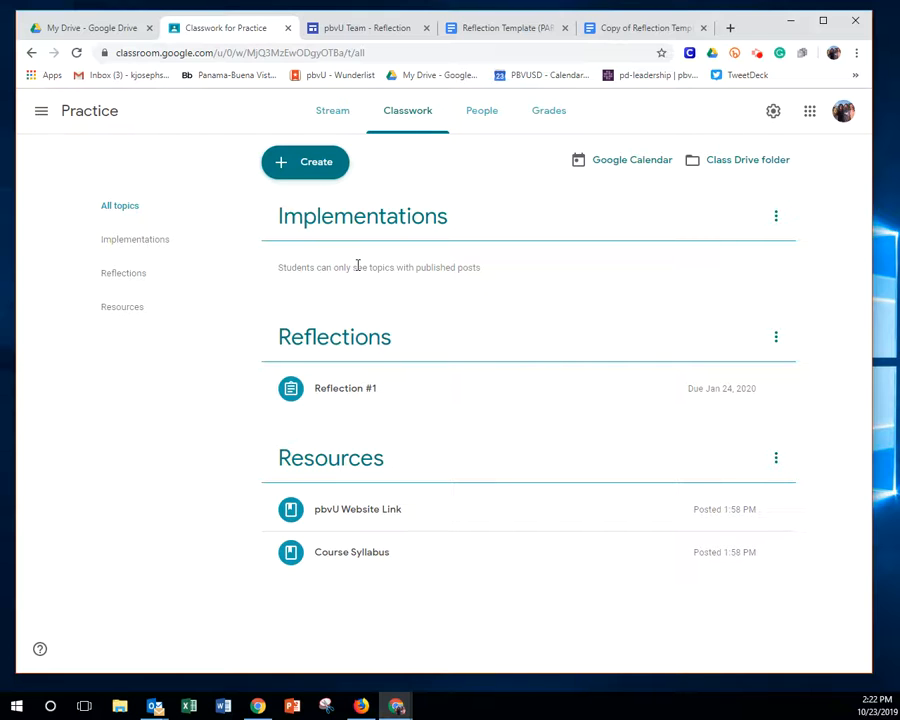
# Step: Create another assignment for the Practice class and file it under the Implementations topic
pyautogui.click(311, 172)
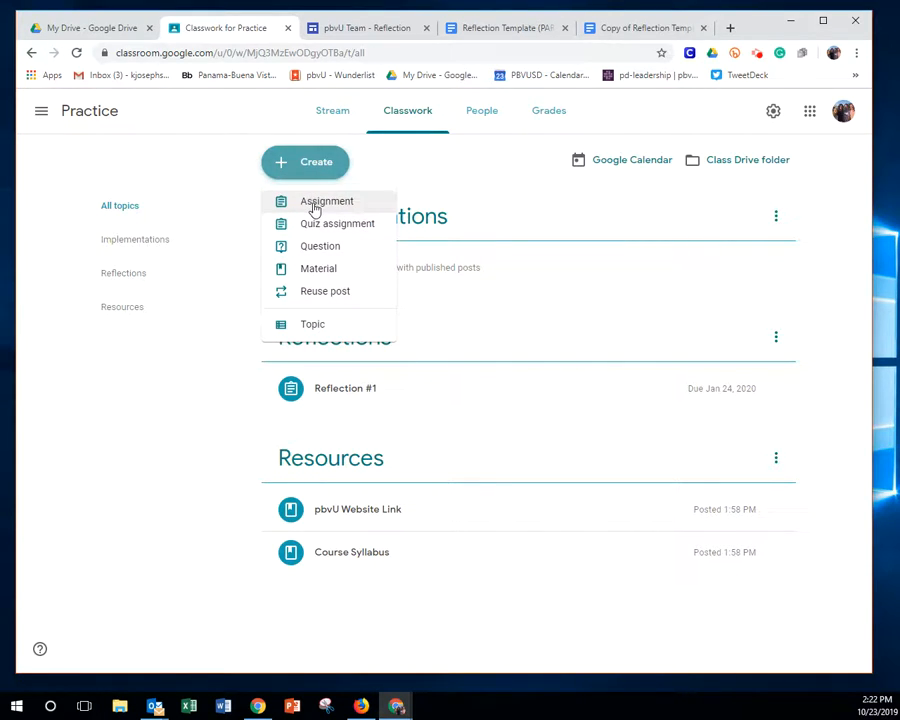
pyautogui.click(315, 205)
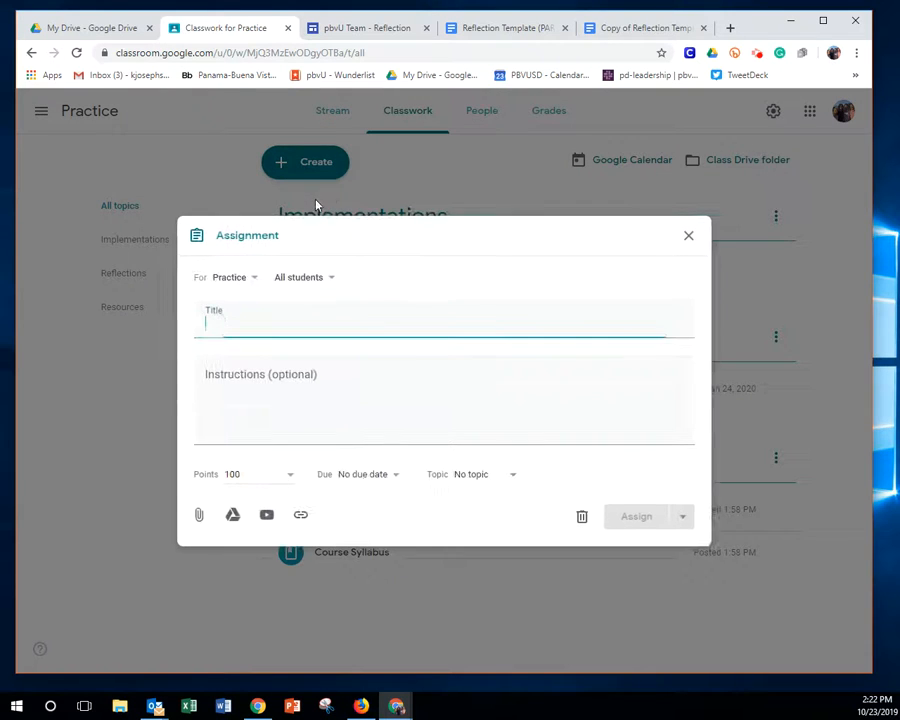
pyautogui.click(468, 476)
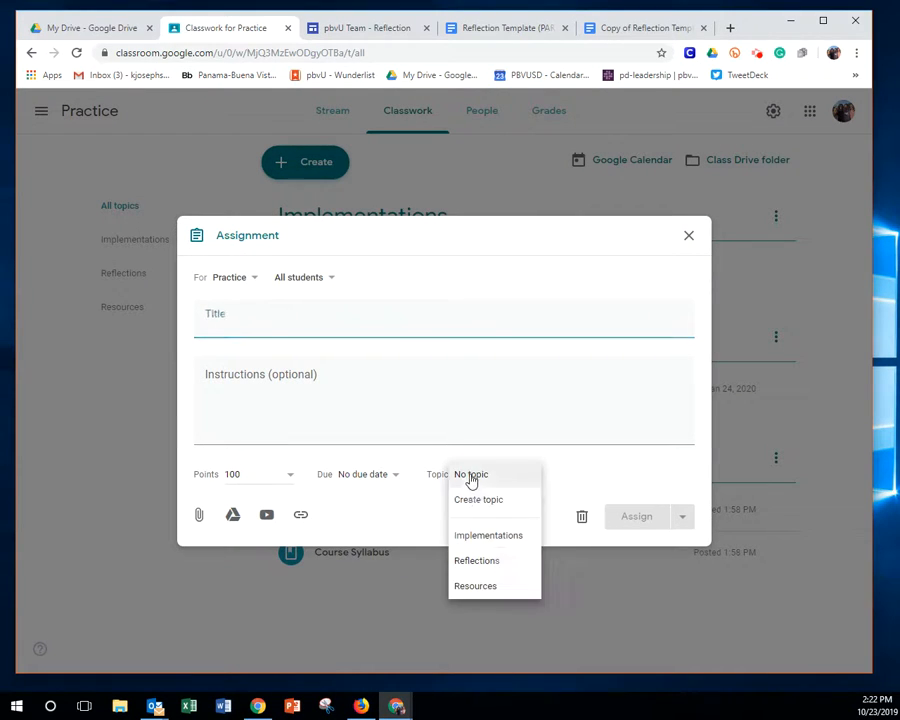
pyautogui.click(474, 535)
# Step: Set the new Implementations assignment's due date to Jan 24, 2020, with no time
pyautogui.click(380, 476)
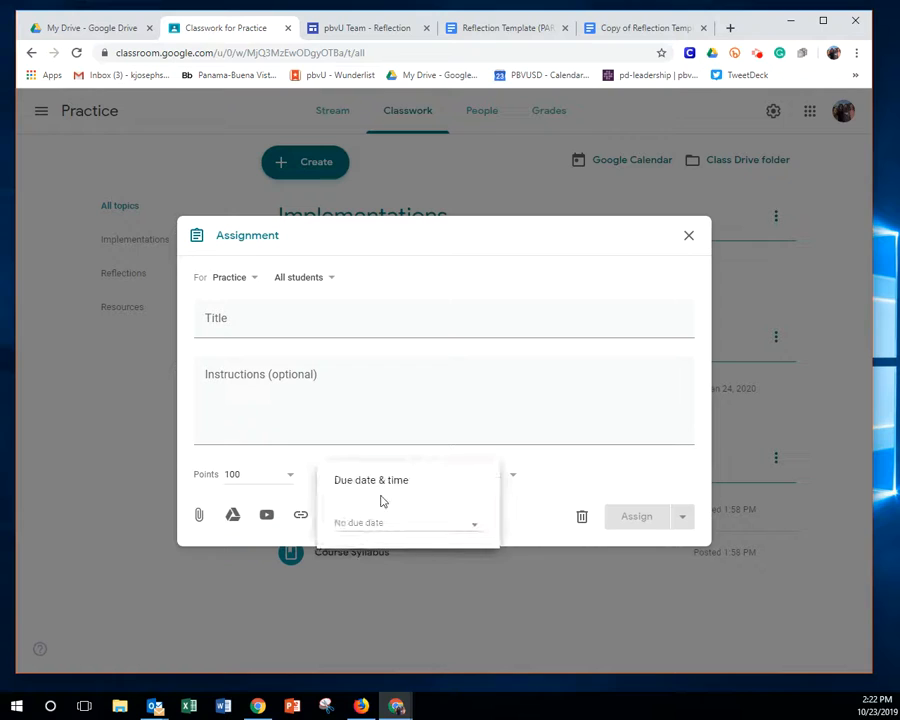
pyautogui.click(374, 528)
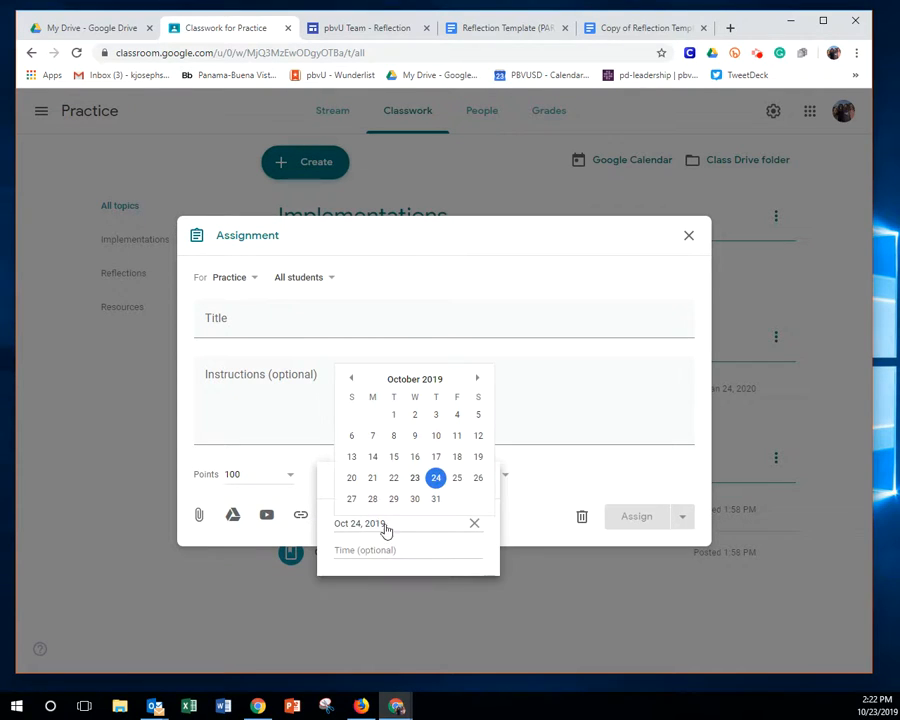
pyautogui.click(476, 378)
pyautogui.click(476, 378)
pyautogui.click(476, 378)
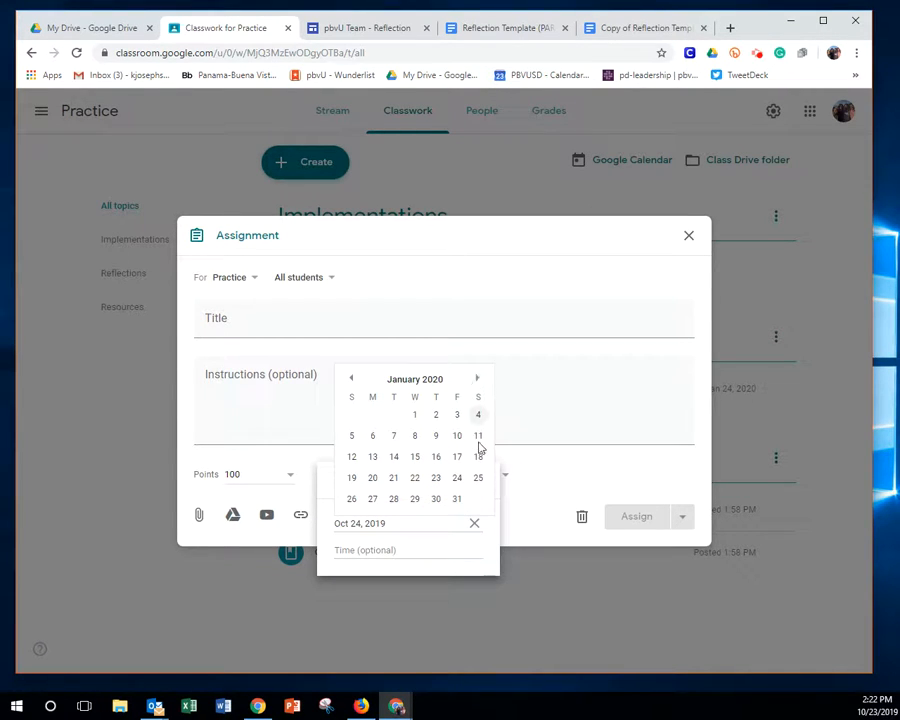
pyautogui.click(456, 479)
pyautogui.click(440, 408)
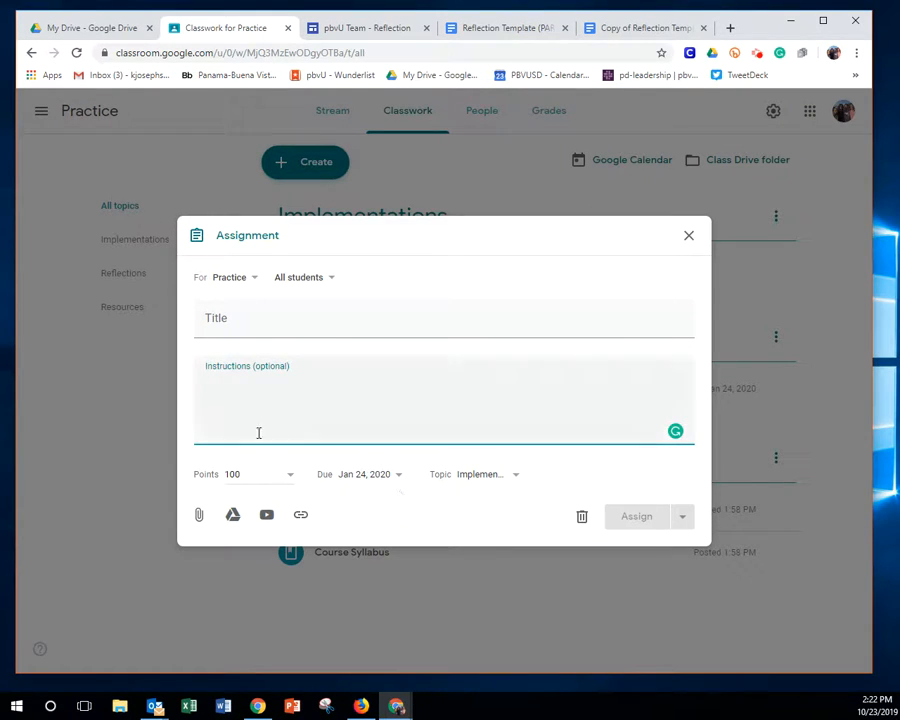
# Step: Title the assignment "Implementation #1", leave its instructions empty, and assign it to the class
pyautogui.click(214, 323)
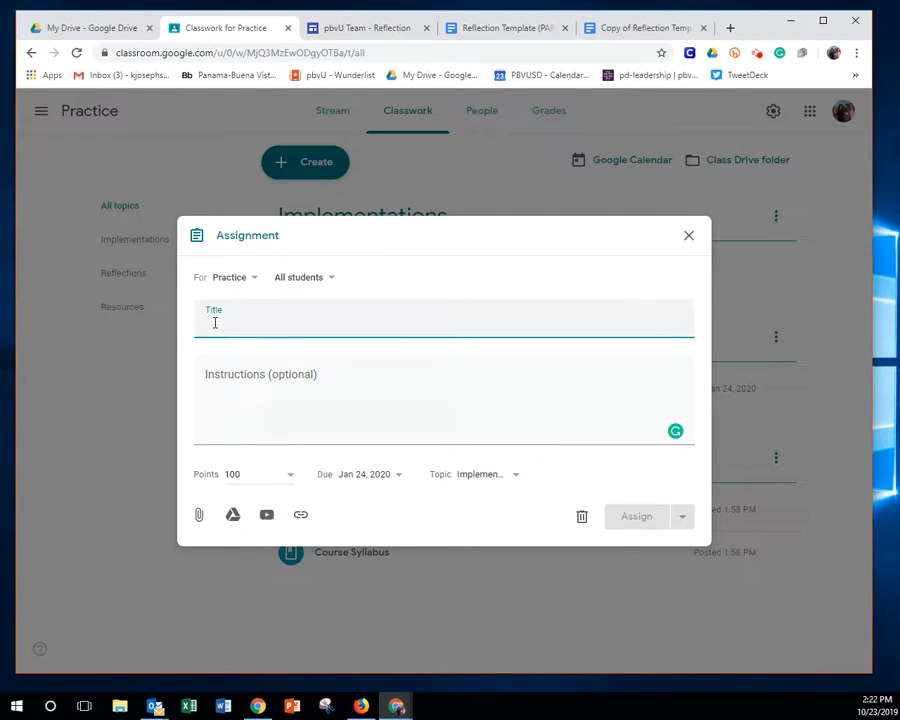
pyautogui.write('Implementation ')
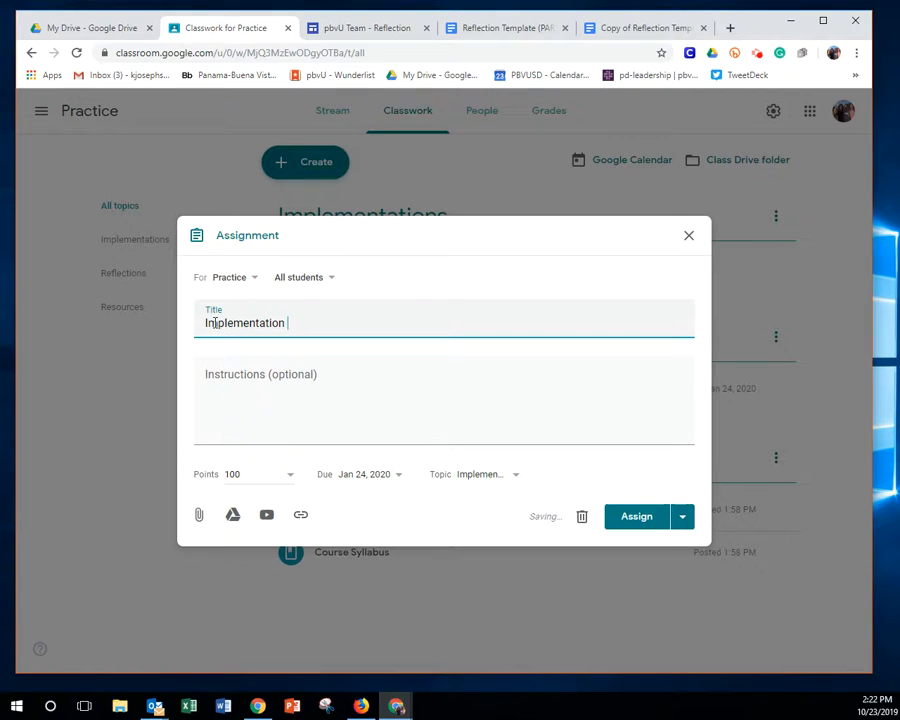
pyautogui.write('#1')
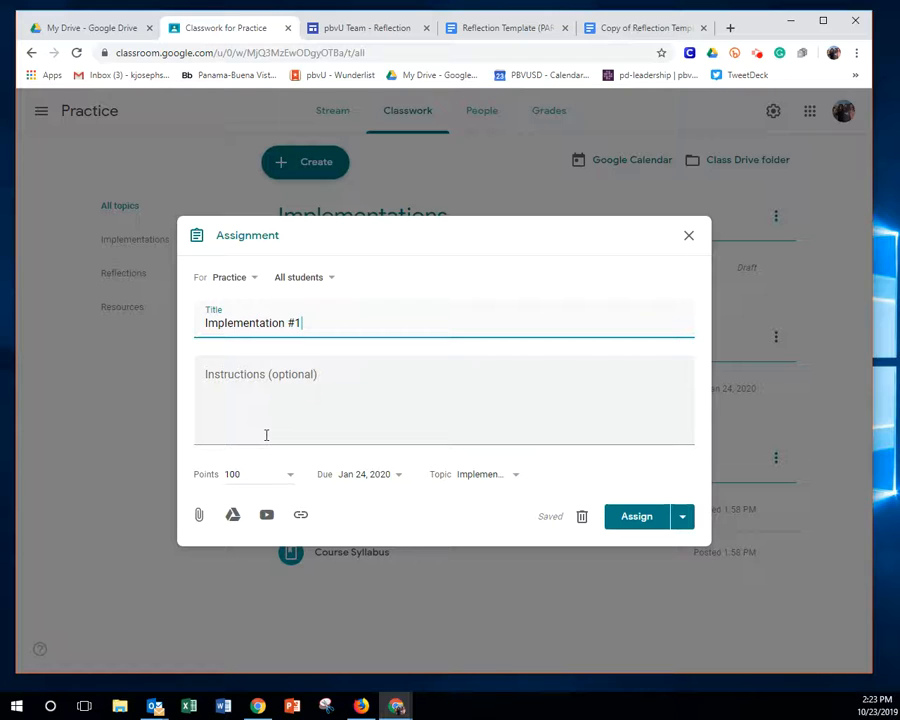
pyautogui.click(223, 428)
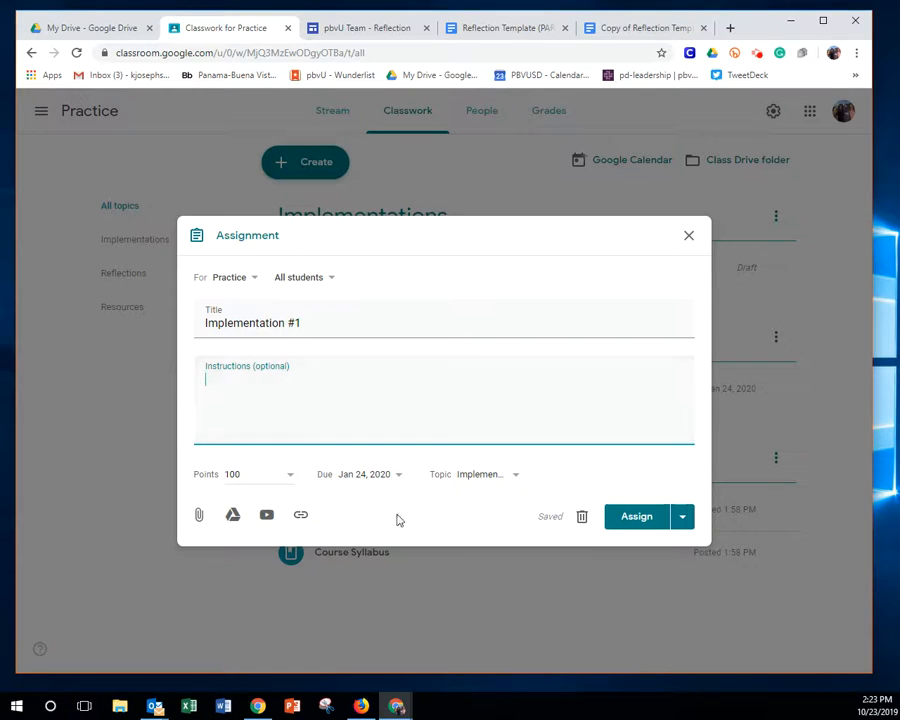
pyautogui.click(624, 520)
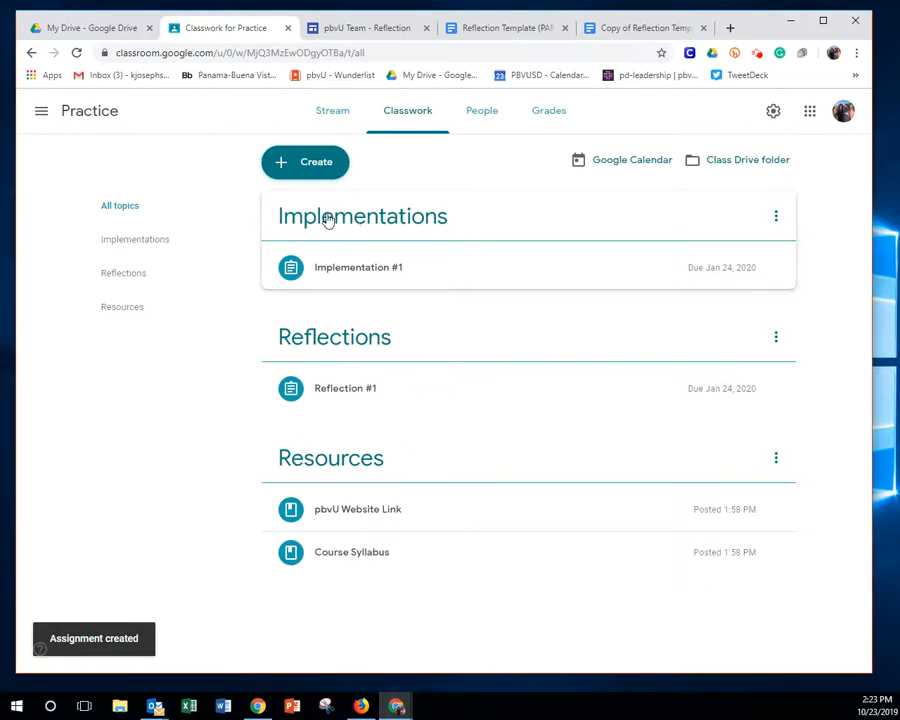
pyautogui.click(338, 272)
pyautogui.moveTo(338, 272); pyautogui.dragTo(375, 632)
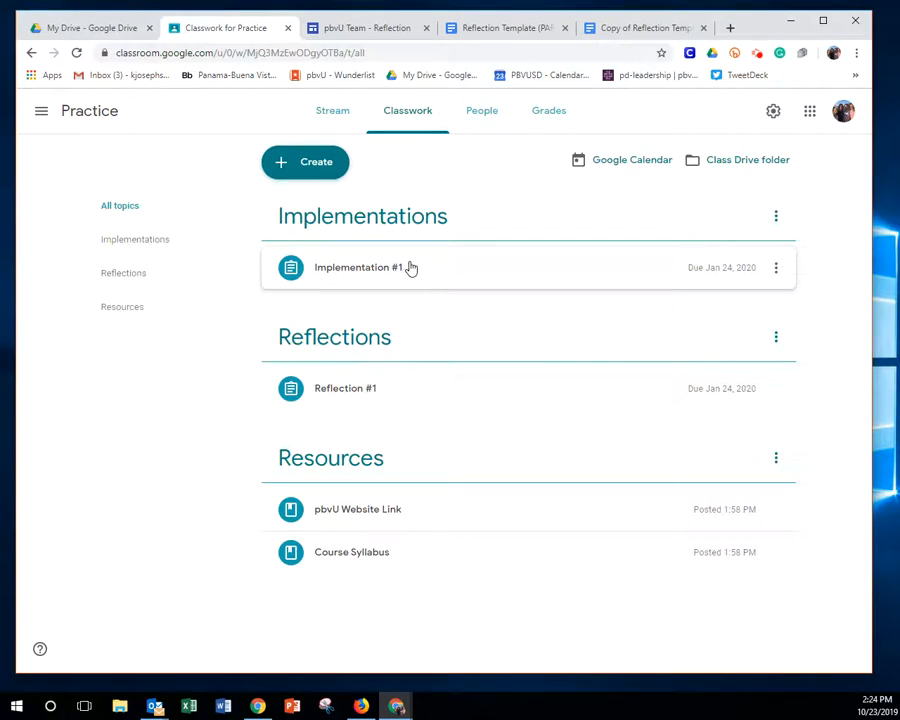
pyautogui.moveTo(377, 266)
pyautogui.mouseDown()
pyautogui.moveTo(373, 236)
pyautogui.moveTo(372, 266)
pyautogui.mouseUp()
# Step: Reopen the posted Implementation #1 assignment for editing to review its settings, and save it
pyautogui.click(776, 270)
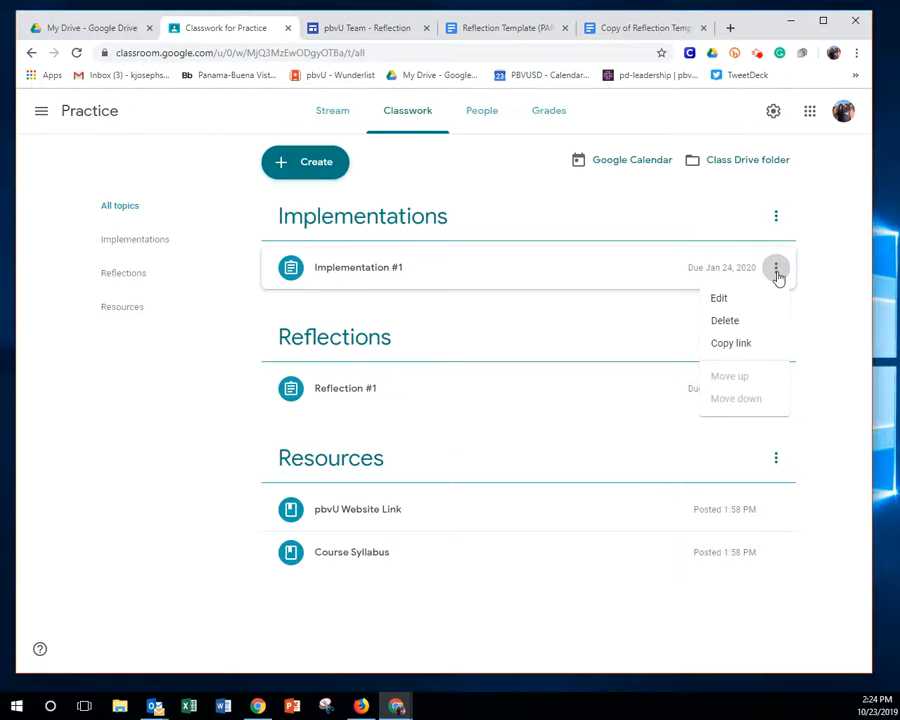
pyautogui.click(716, 300)
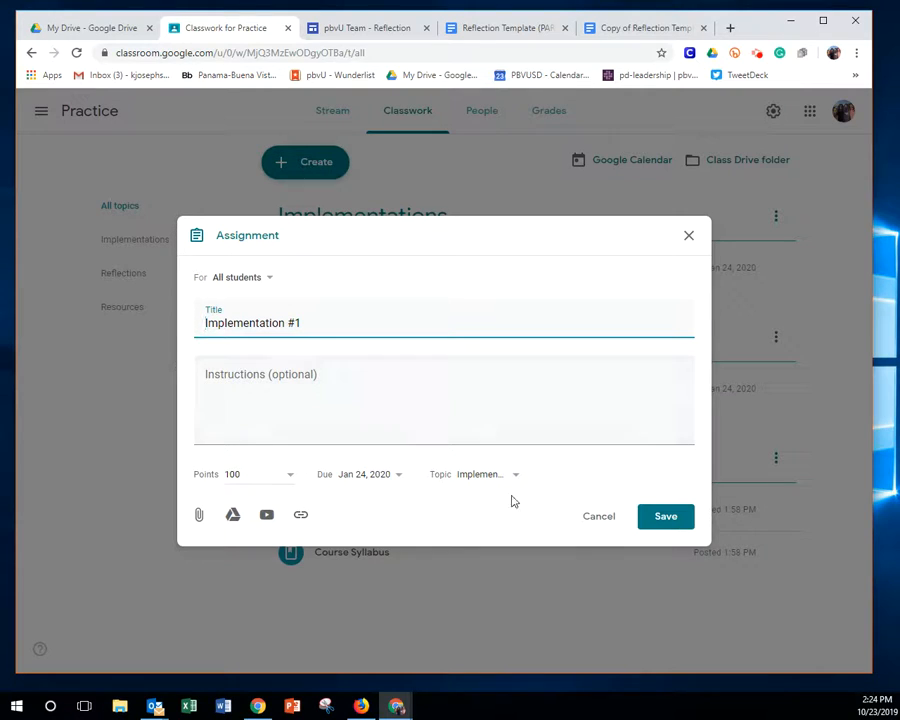
pyautogui.click(659, 522)
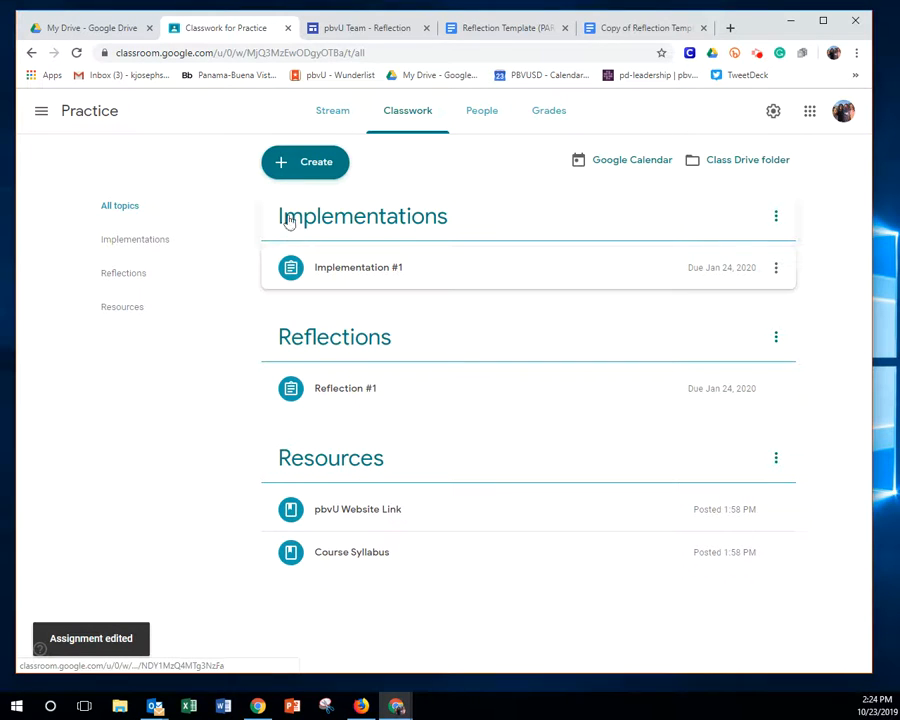
pyautogui.click(303, 165)
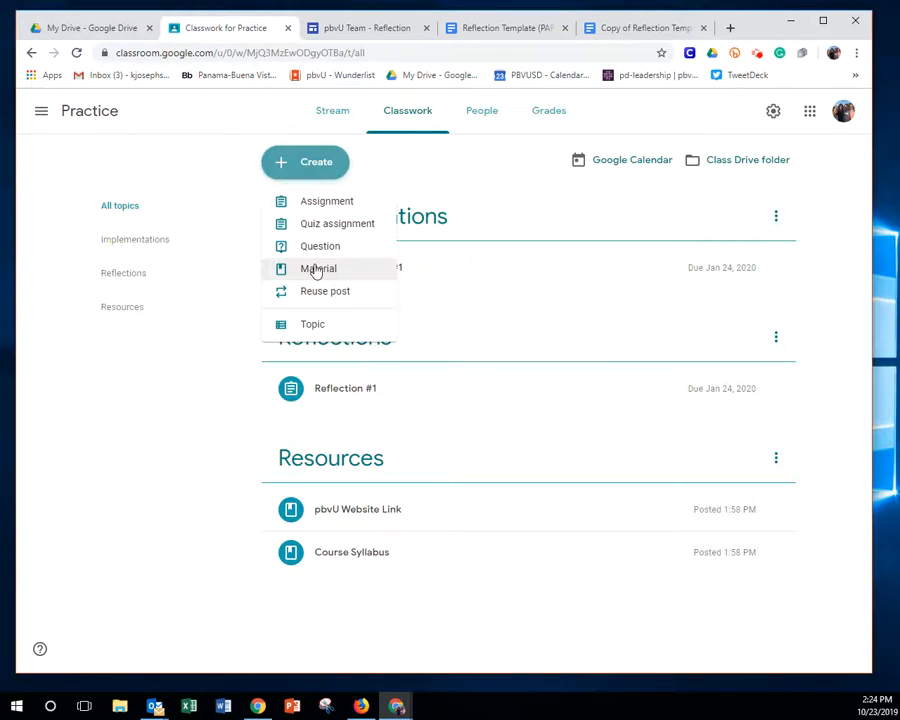
pyautogui.click(316, 269)
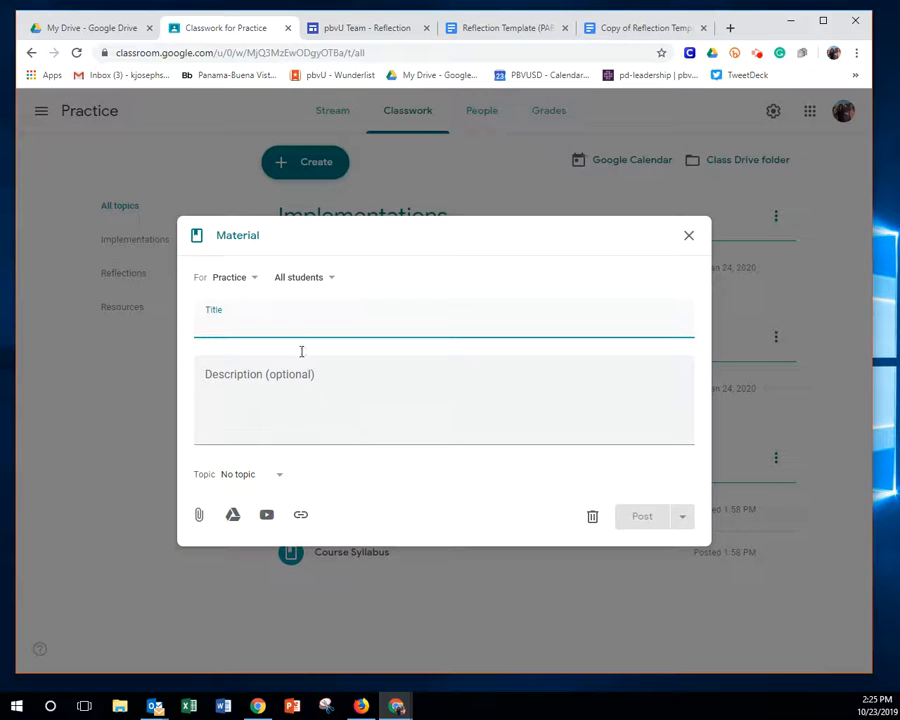
pyautogui.click(687, 234)
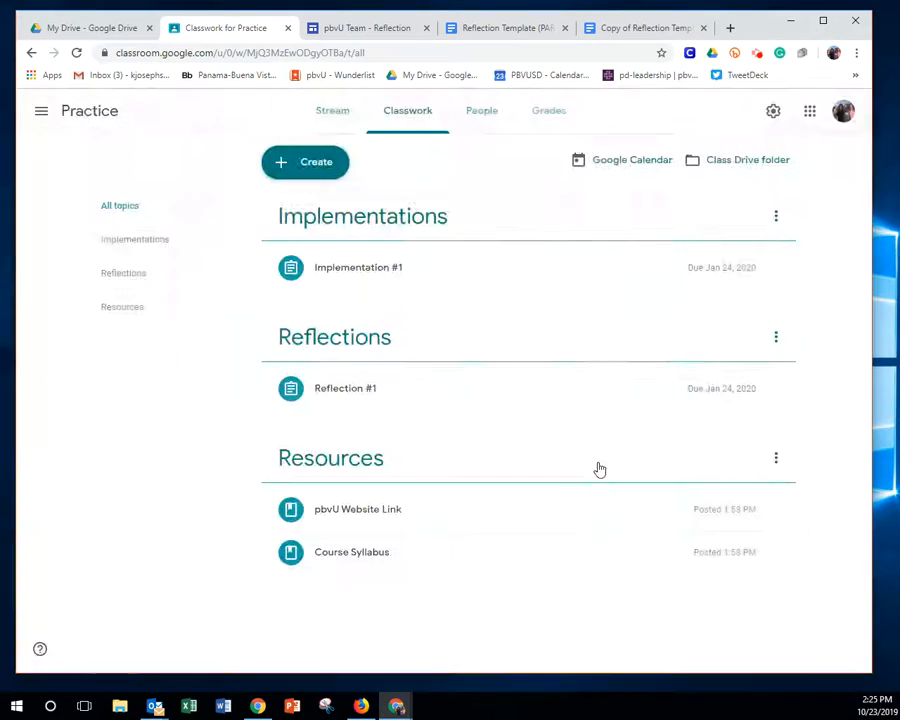